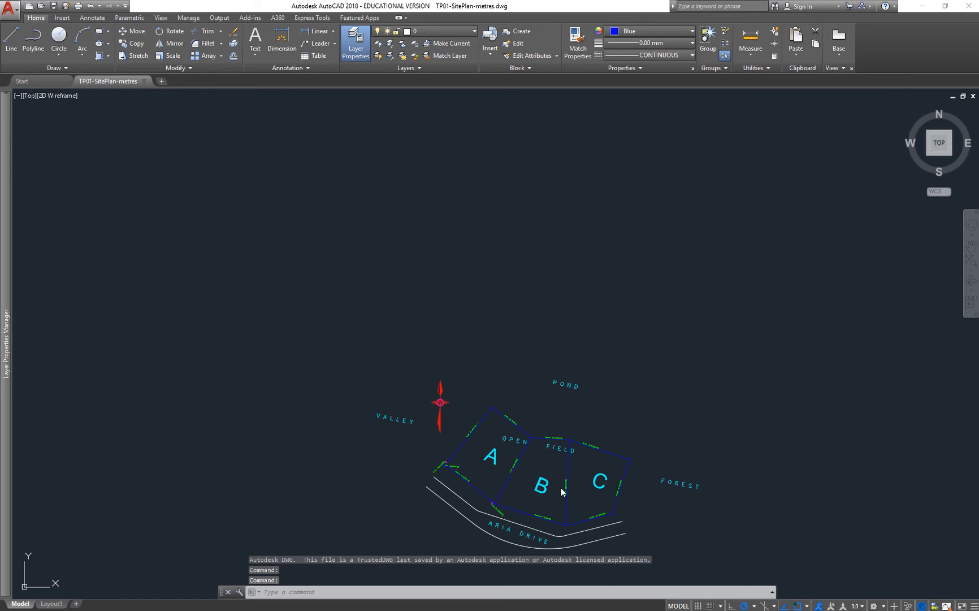
- Examine the site plan's lots A, B and C and the length and bearing label on lot B's Aria Drive boundary
scroll(551, 472, "up", 5)
middle_click_drag(551, 470, 525, 295)
scroll(496, 395, "down", 4)
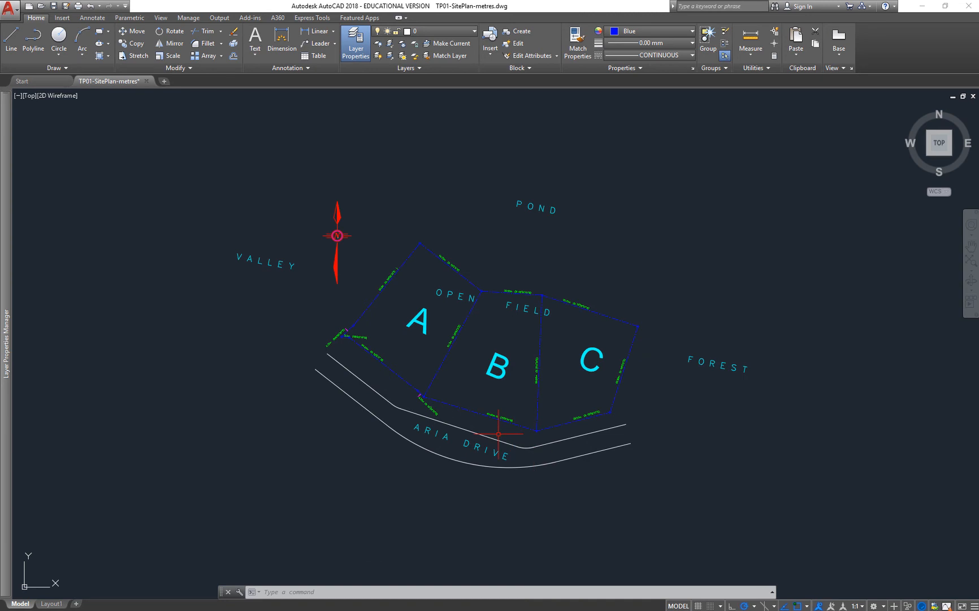
scroll(500, 432, "up", 5)
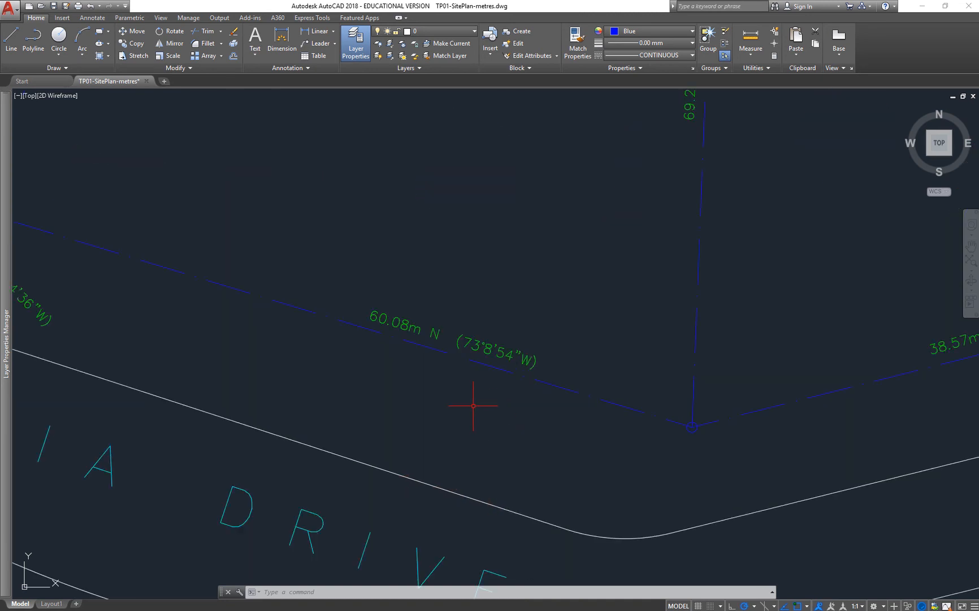
scroll(459, 402, "down", 3)
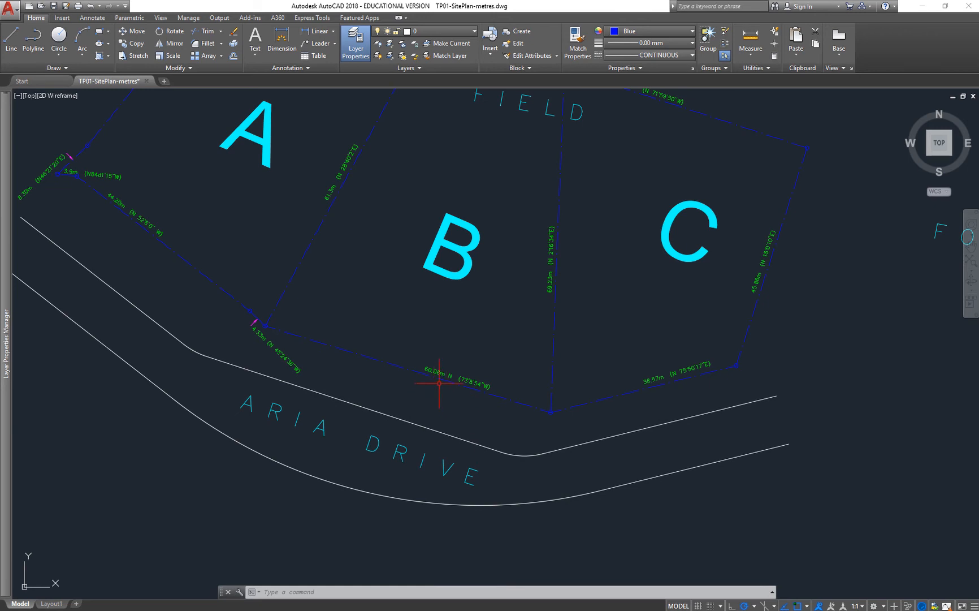
scroll(439, 388, "up", 4)
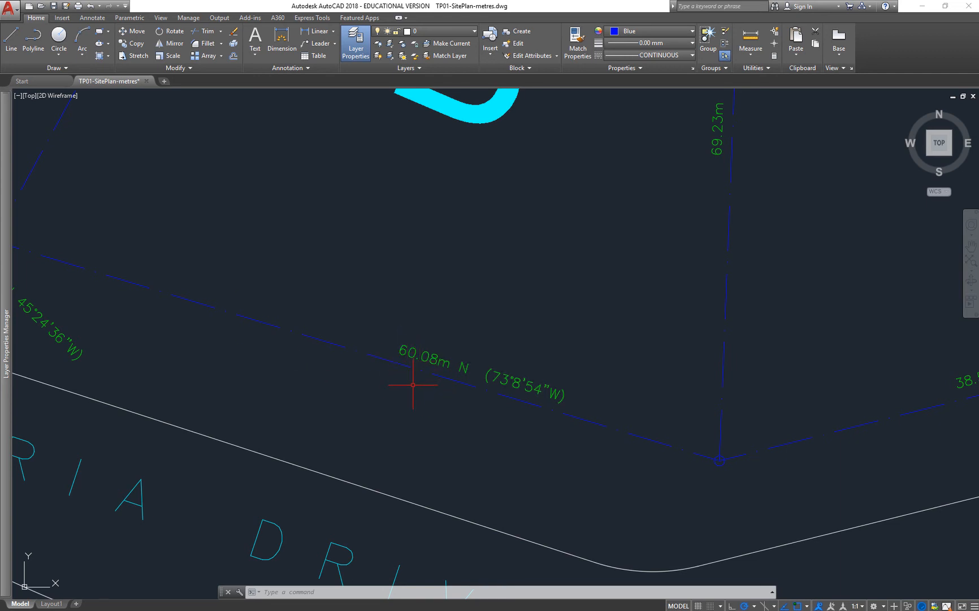
scroll(405, 396, "down", 2)
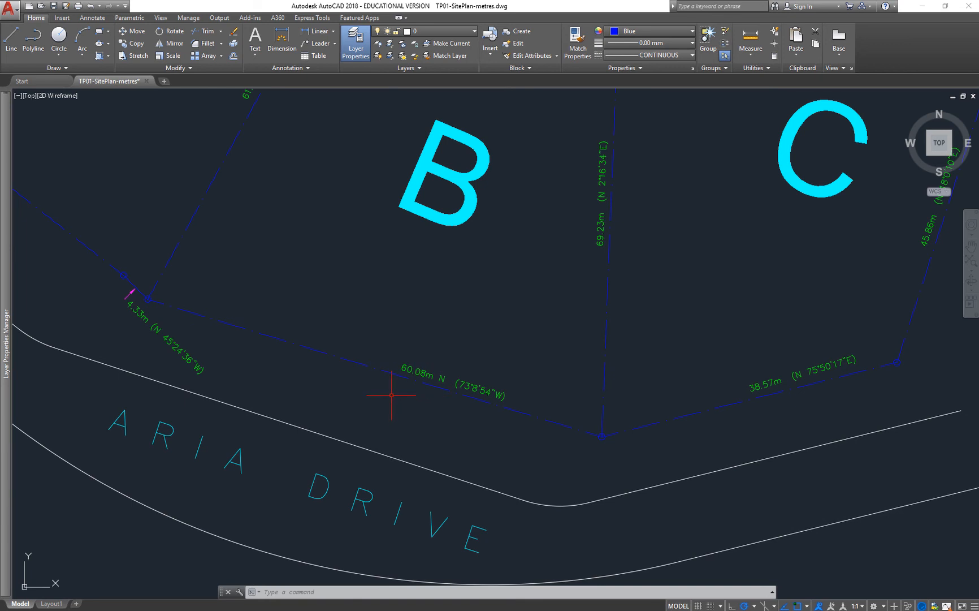
- Measure the distance between the two corner markers of lot B's boundary along Aria Drive
type("di")
key("Return")
scroll(142, 296, "up", 5)
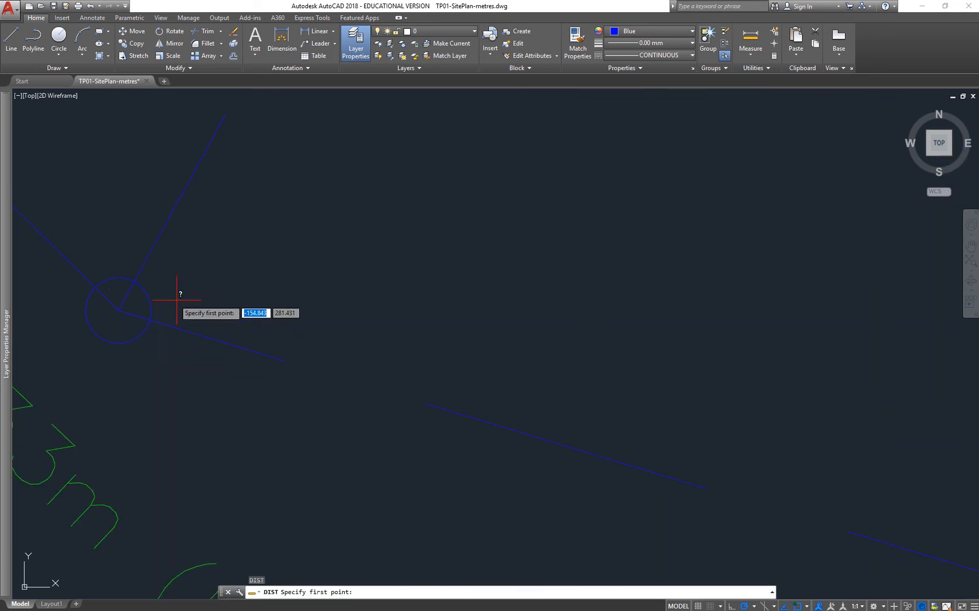
left_click(118, 311)
scroll(280, 343, "down", 10)
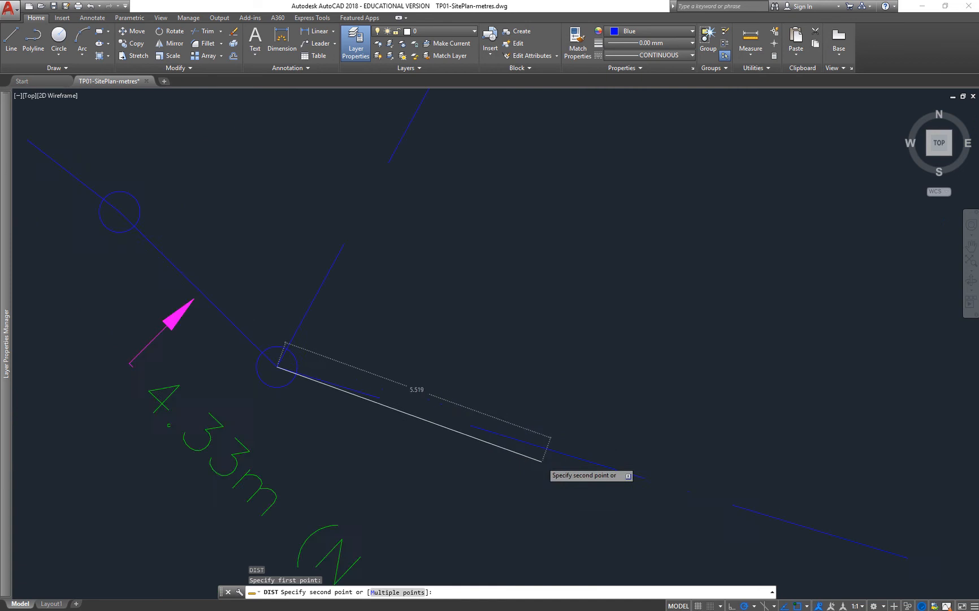
scroll(576, 474, "up", 10)
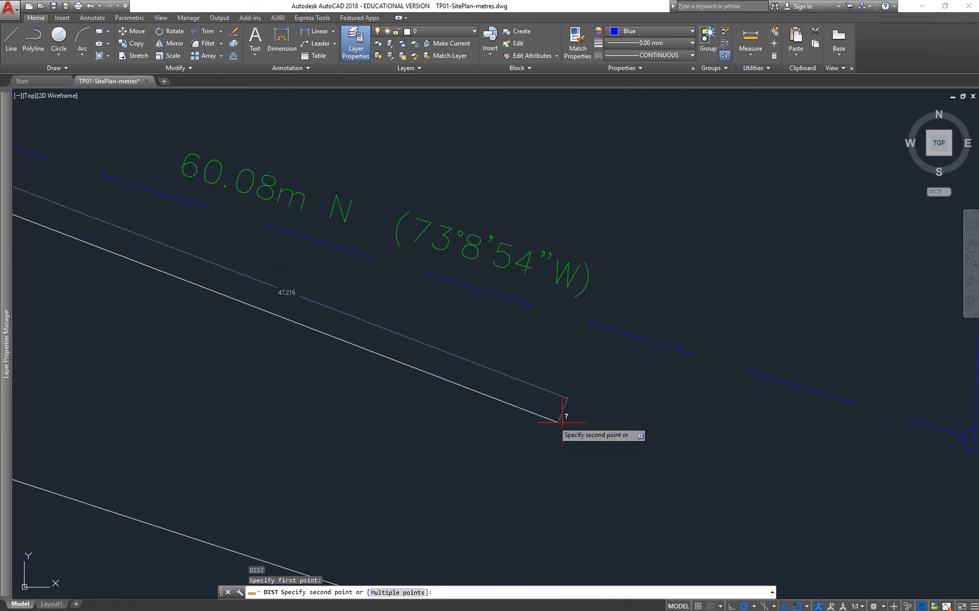
scroll(750, 440, "down", 4)
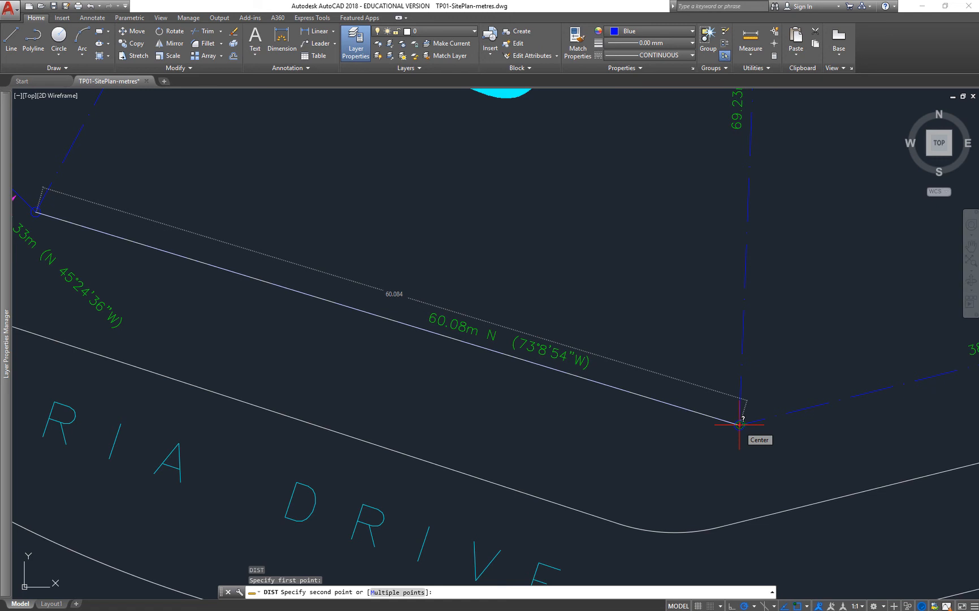
key("Escape")
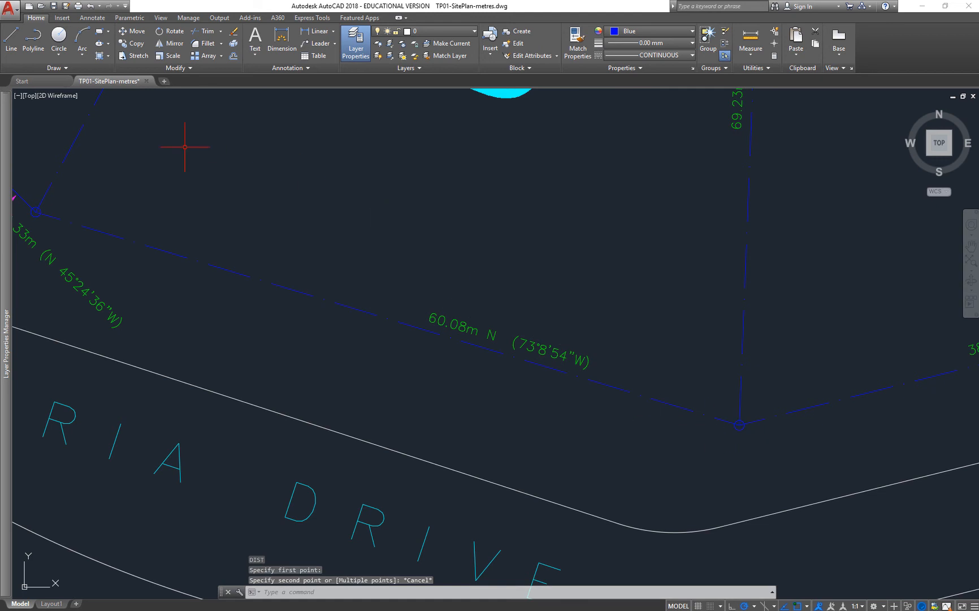
- Close the TP01-SitePlan-metres drawing without saving changes and exit AutoCAD
left_click(146, 81)
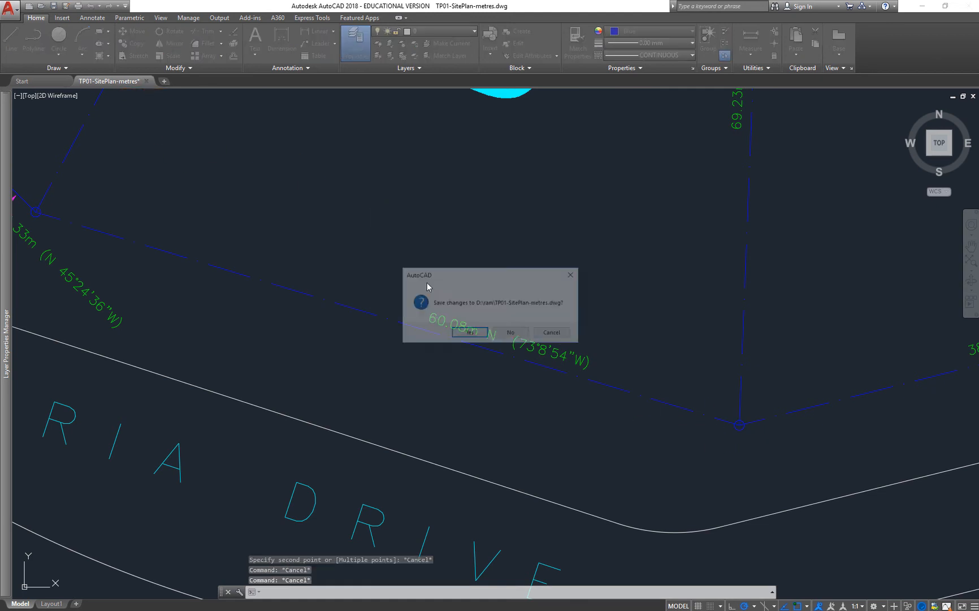
left_click(511, 333)
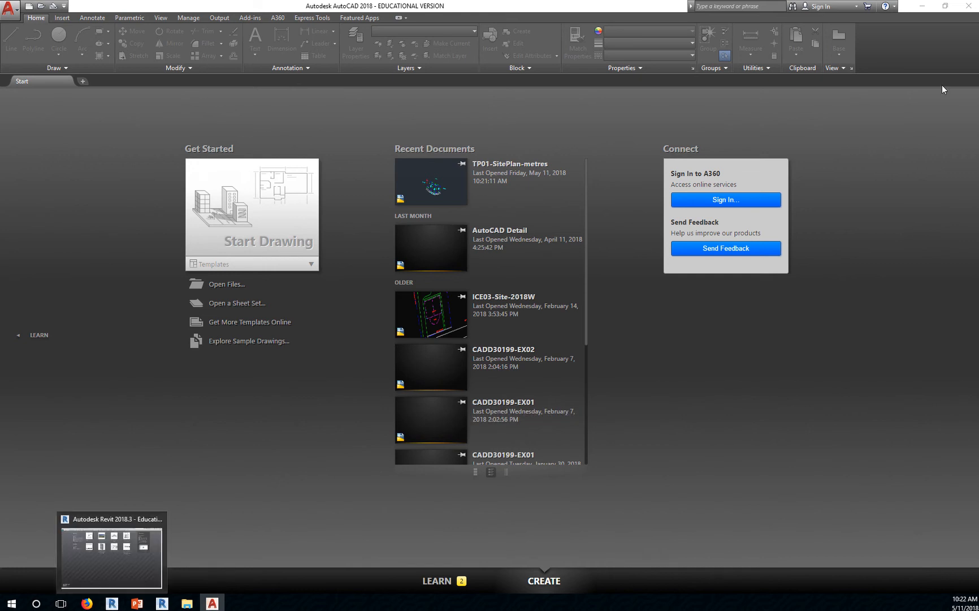
left_click(969, 6)
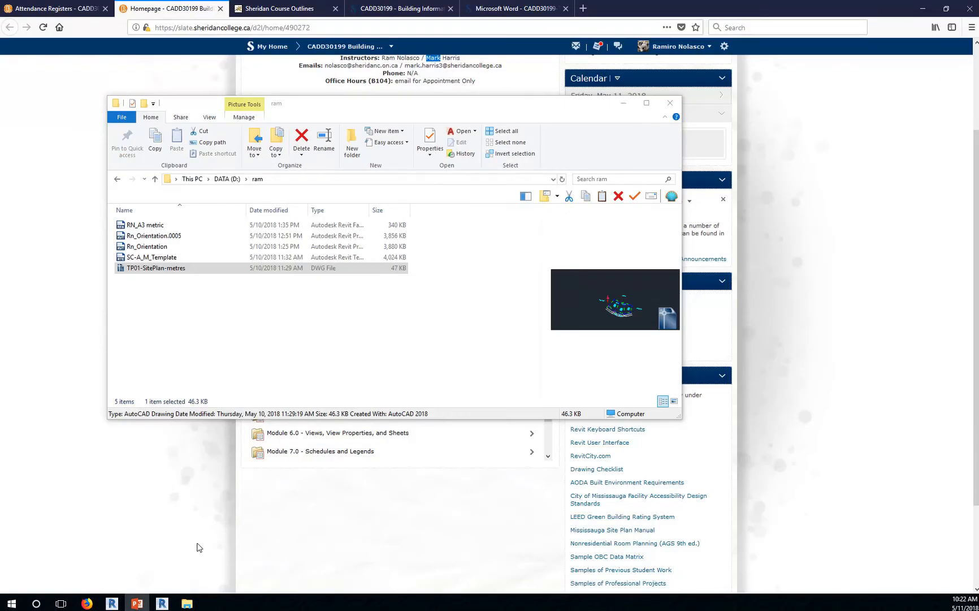
- Switch to Revit and tile all open views of rac_basic_sample_project
left_click(162, 604)
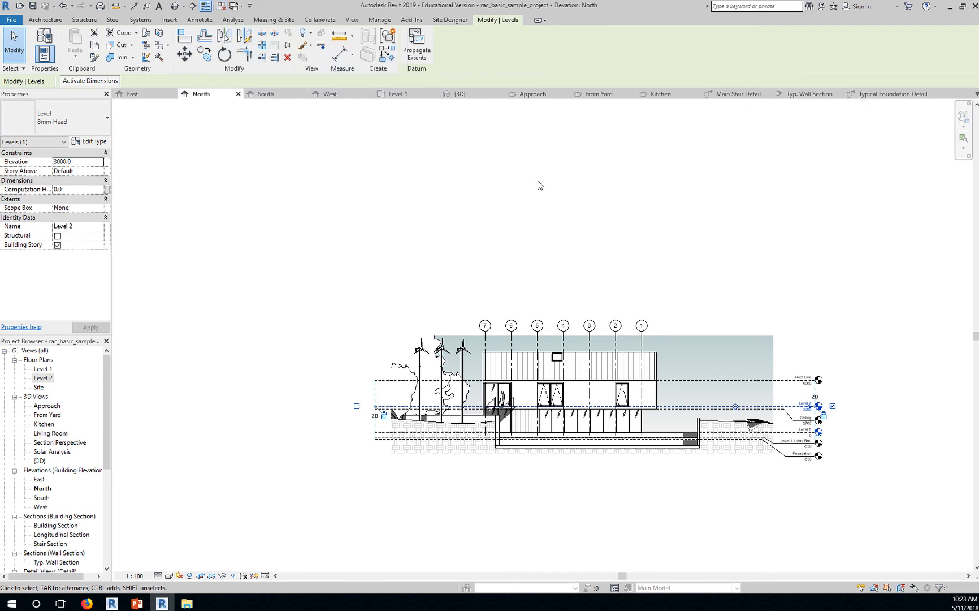
key("w")
key("t")
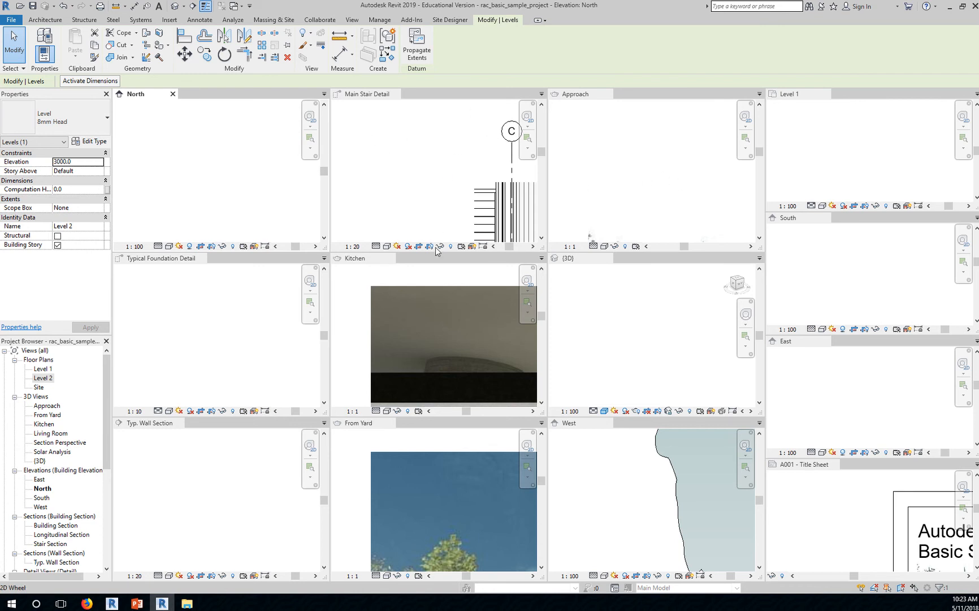
- Activate the Kitchen view and check the list of views in its tile, ending with Typical Foundation Detail as the active view
left_click(356, 260)
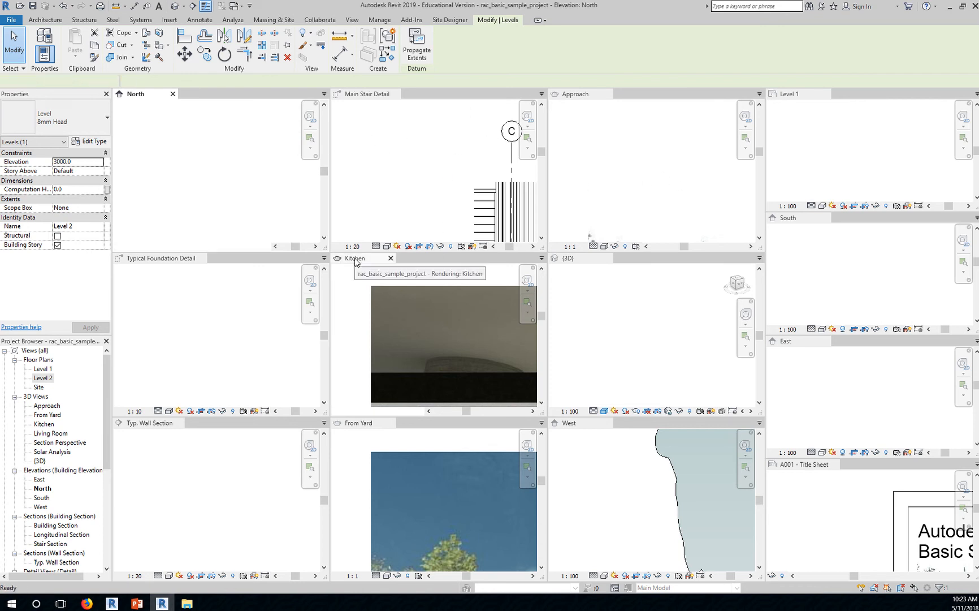
left_click(542, 258)
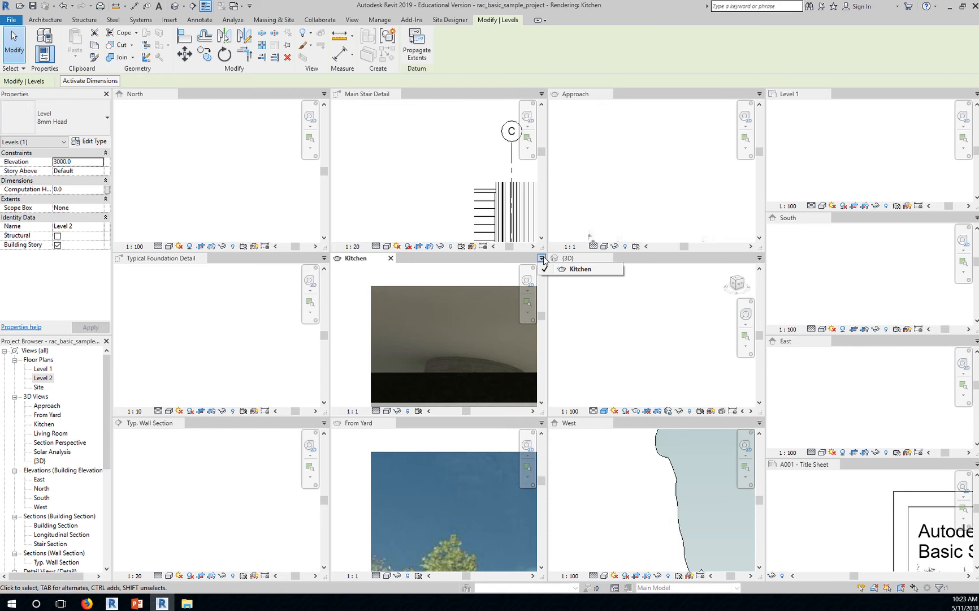
left_click(249, 310)
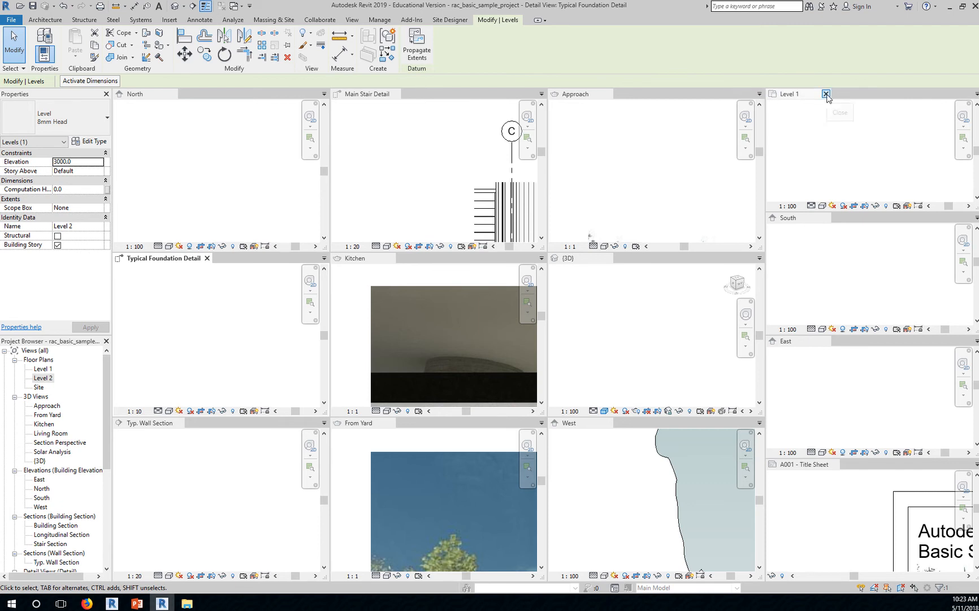
- Close the Level 1 view and activate the South elevation, followed by the A001 - Title Sheet view
left_click(826, 94)
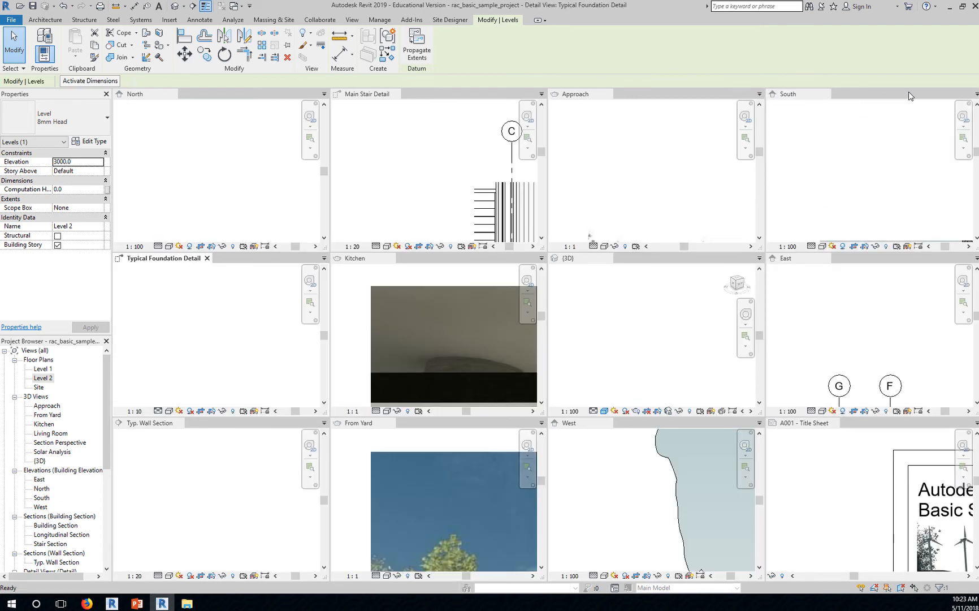
left_click(910, 95)
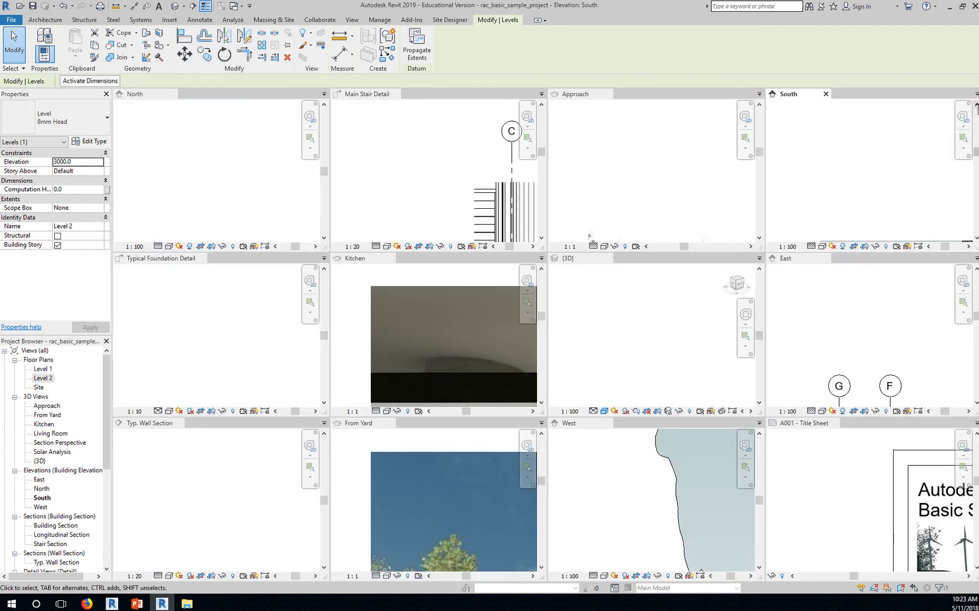
left_click(887, 423)
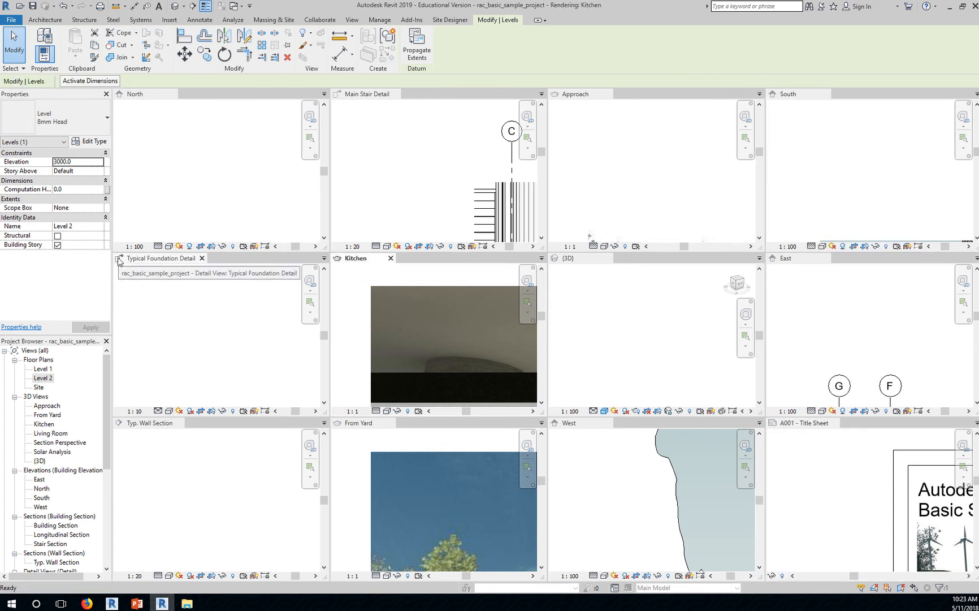
- Make Typical Foundation Detail the active view and retile all open views
left_click(271, 259)
left_click(323, 258)
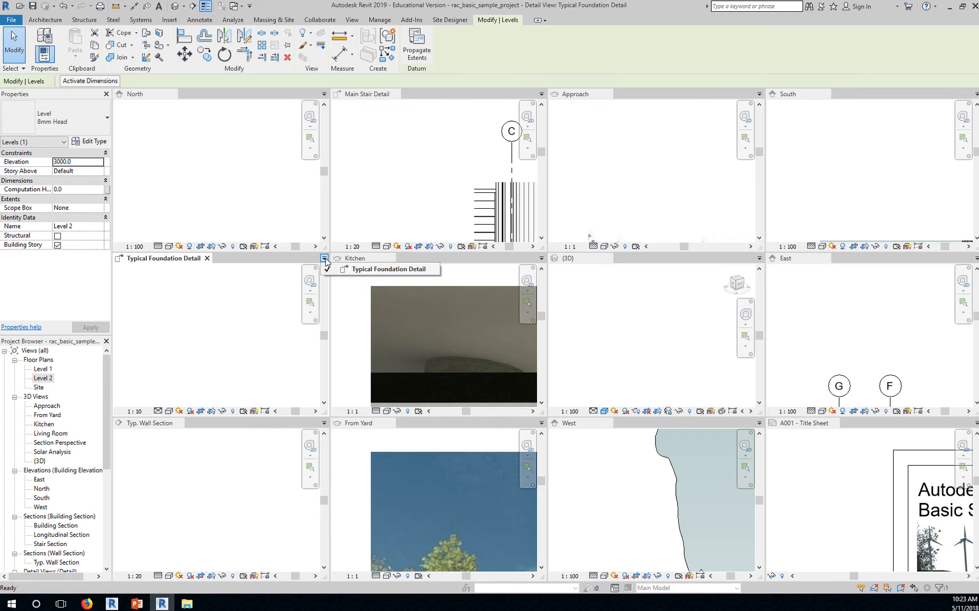
left_click(388, 271)
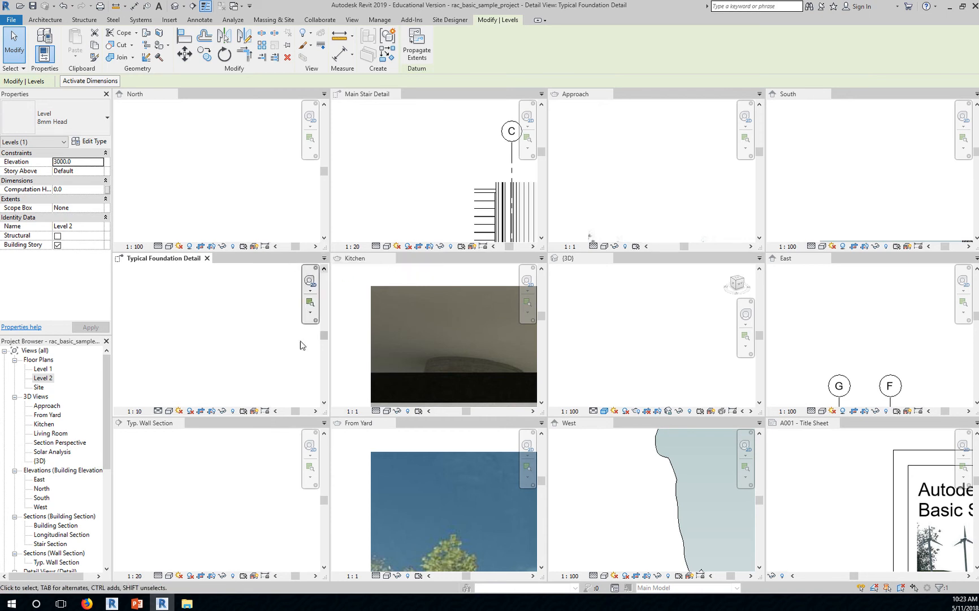
key("w")
key("t")
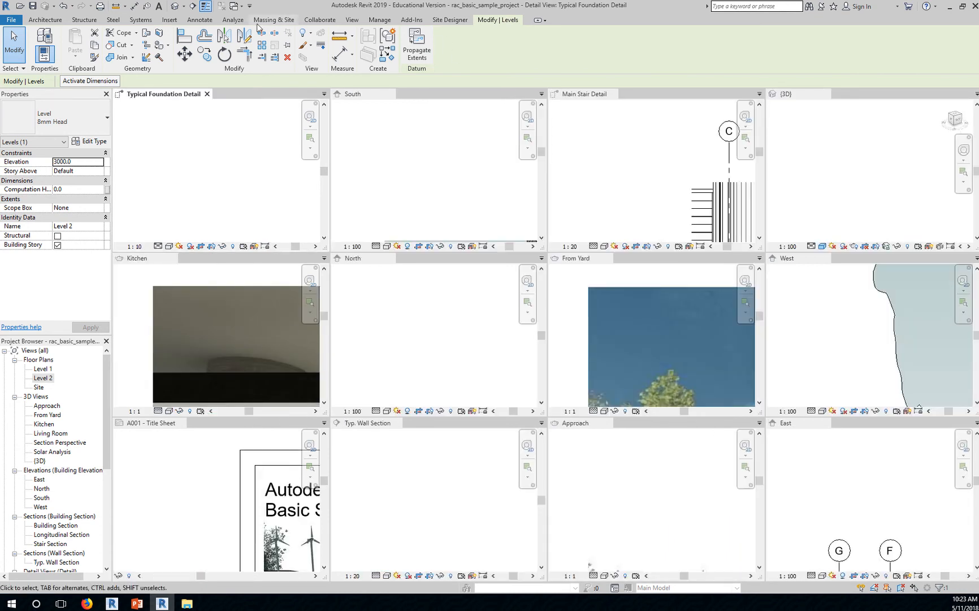
- Switch the active window to the Kitchen rendering using the Switch Windows command
left_click(352, 20)
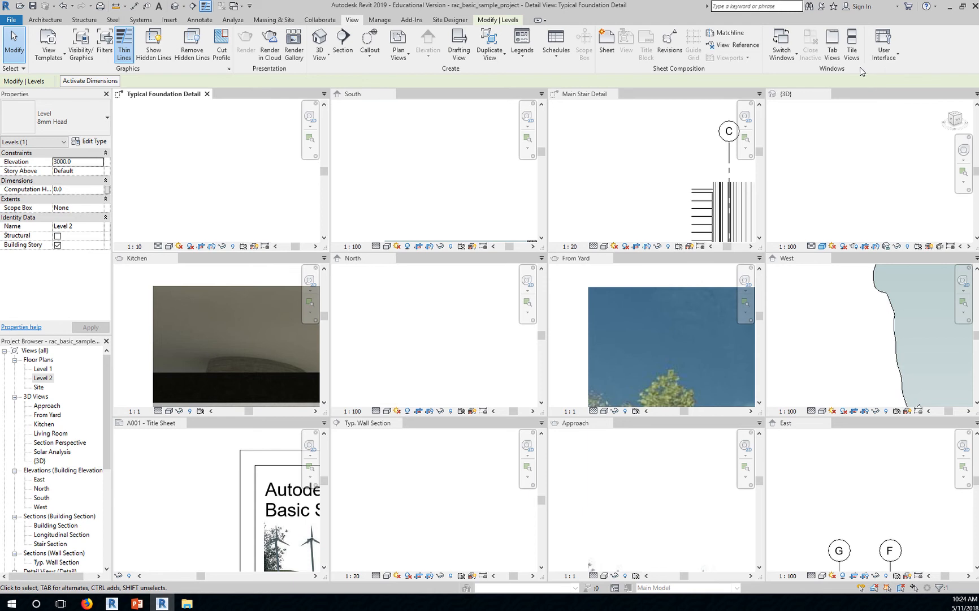
left_click(794, 56)
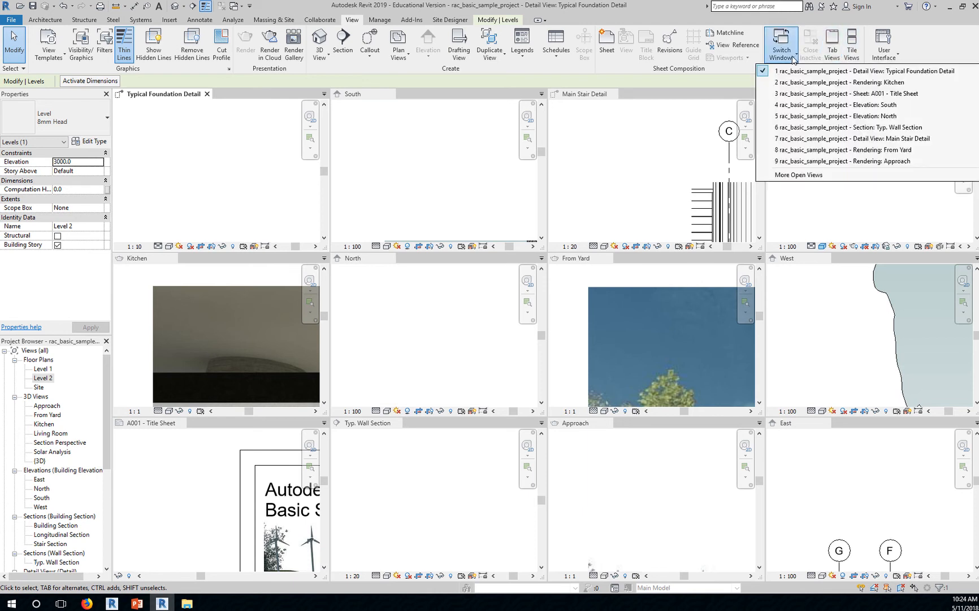
left_click(824, 82)
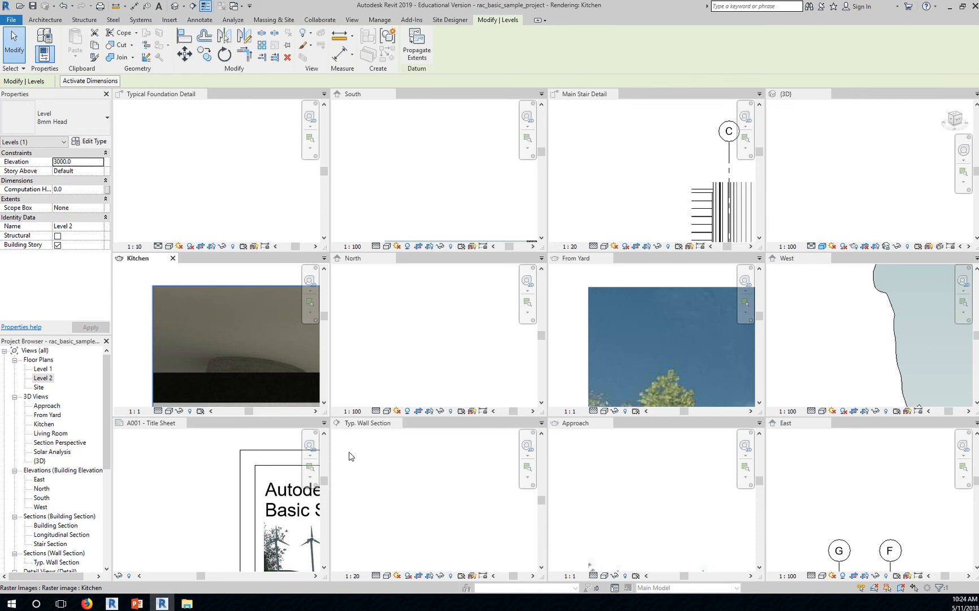
key("Escape")
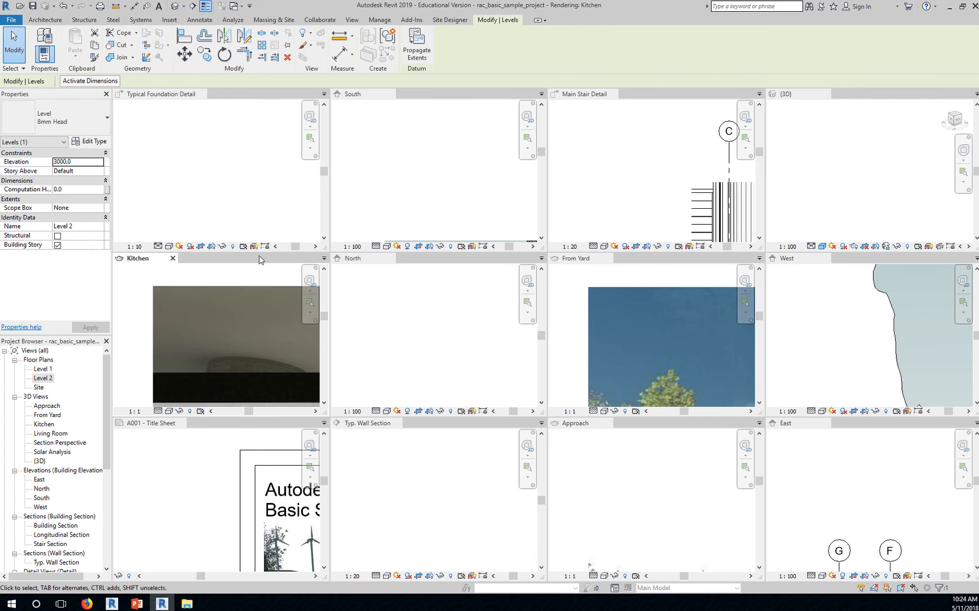
- Activate the Typical Foundation Detail view and select it from its own tile's list of views
left_click(162, 99)
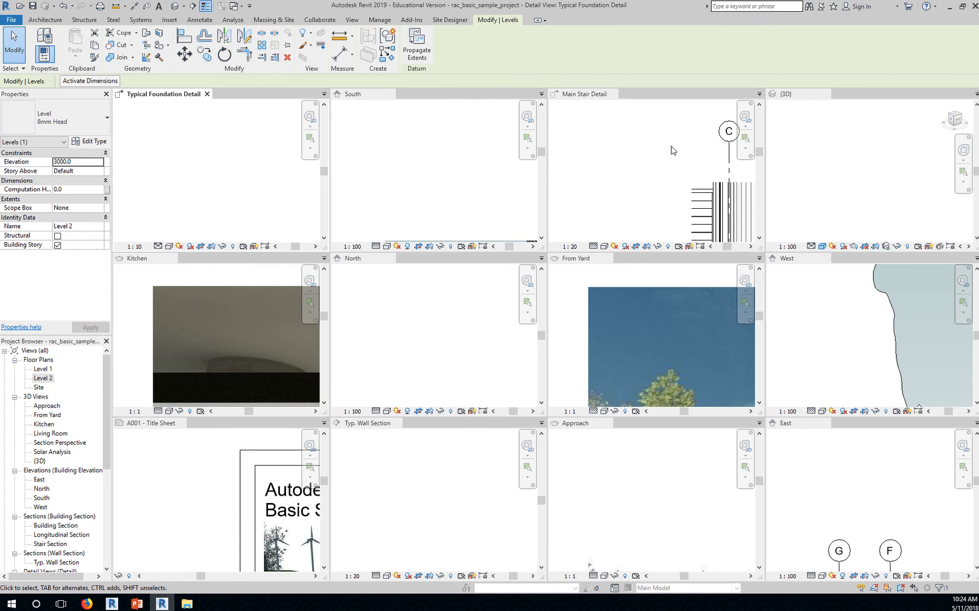
left_click(324, 94)
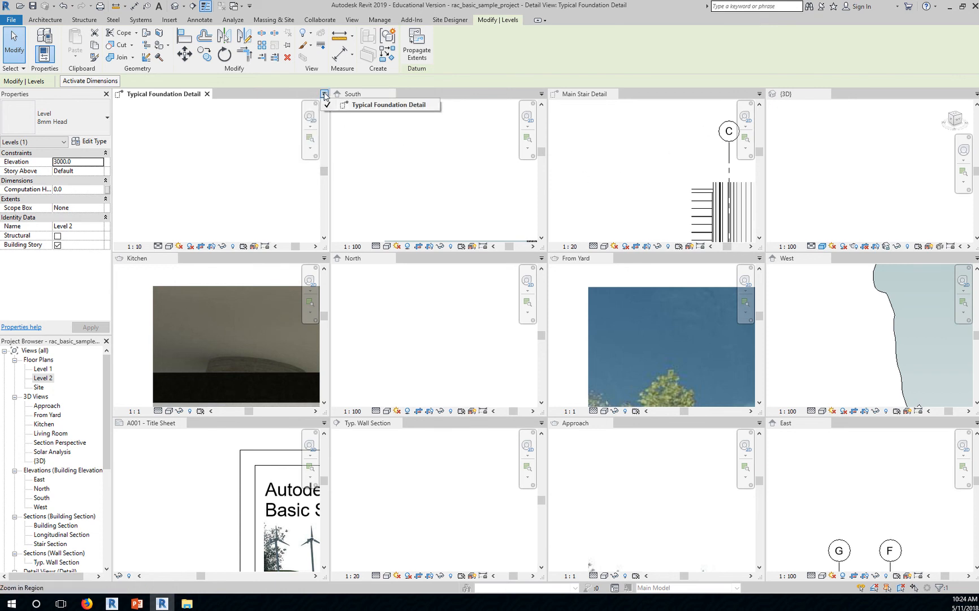
left_click(395, 105)
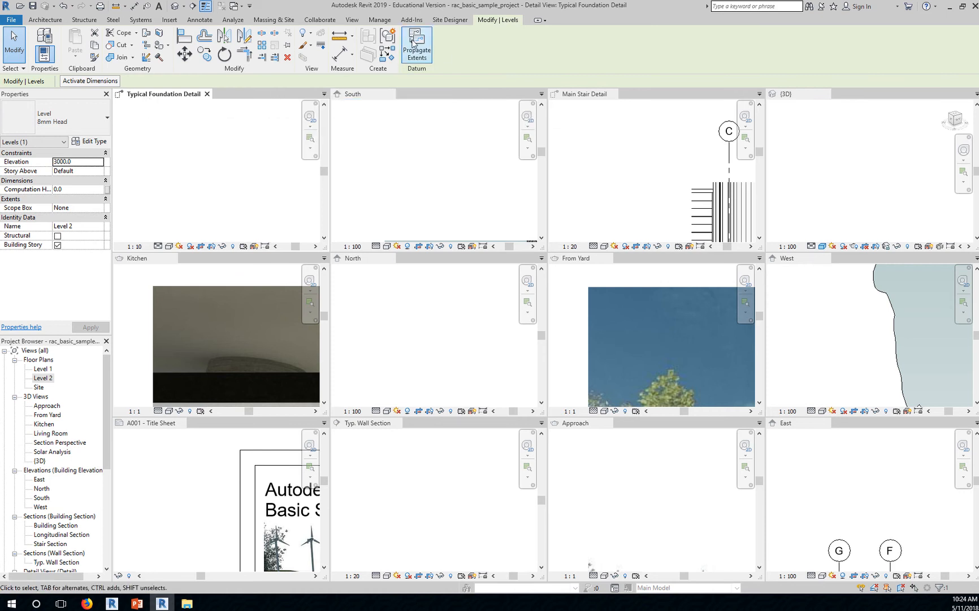
- Arrange all open views as tabs in a single window
left_click(352, 20)
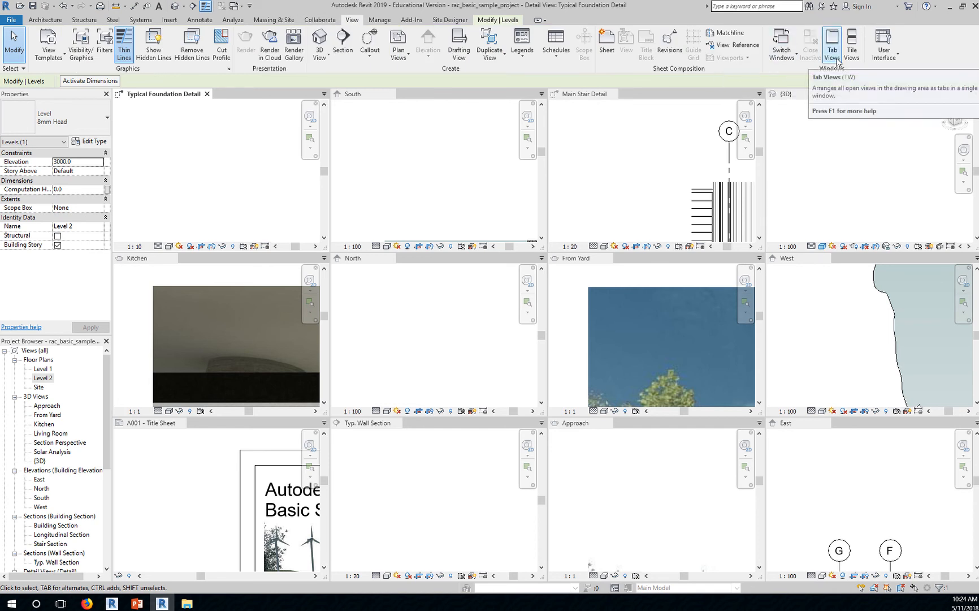
left_click(833, 51)
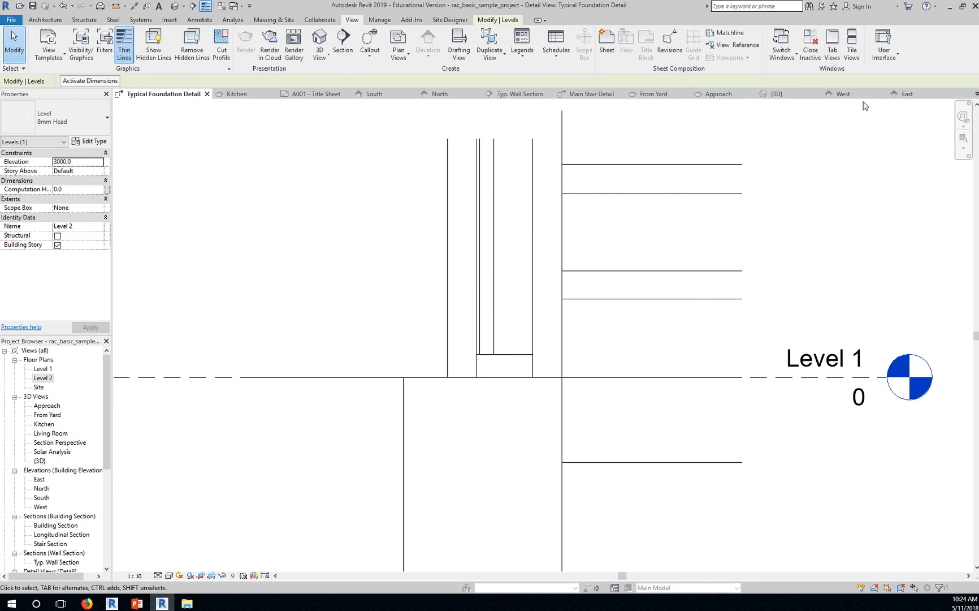
- Close all inactive views, then close the remaining Typical Foundation Detail view and the project without saving changes
left_click(813, 52)
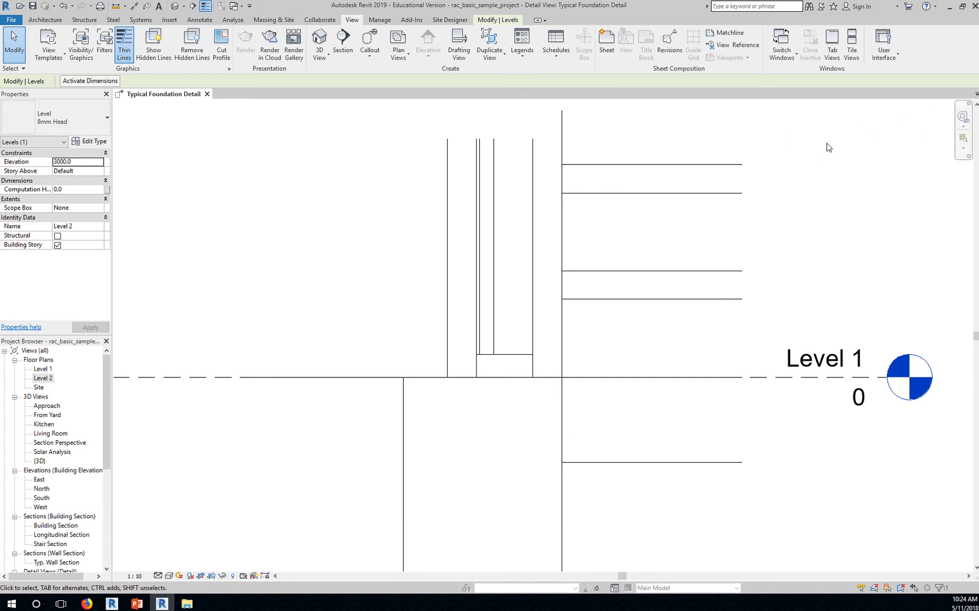
left_click(208, 95)
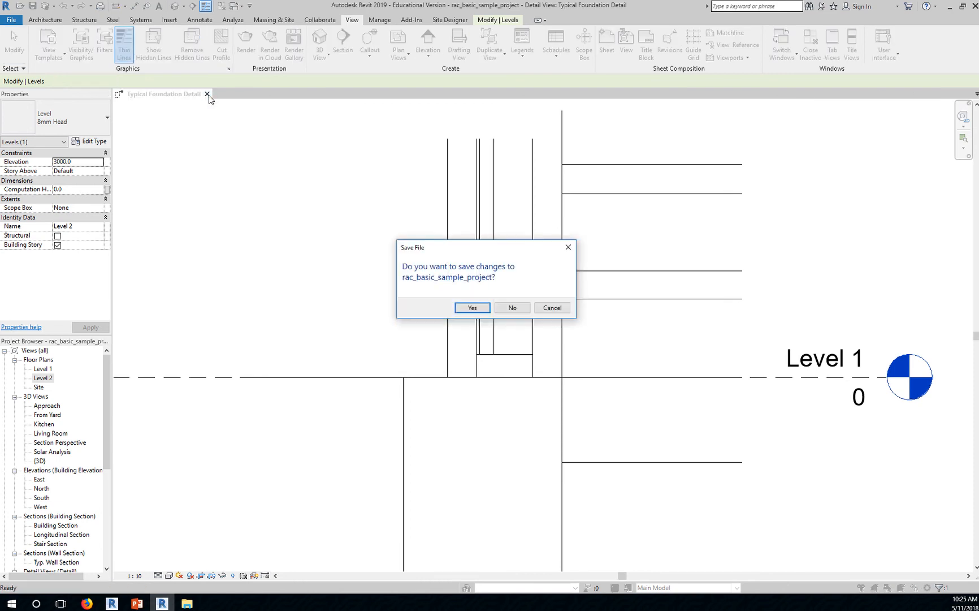
left_click(513, 308)
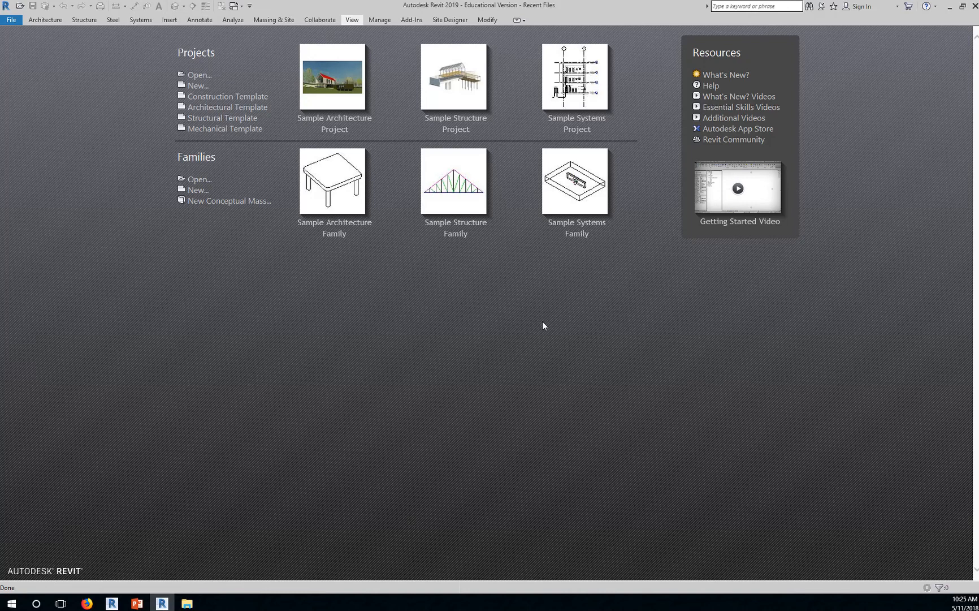
- Open the Sample Architecture Project's Level 1 floor plan, then close the inactive Title Sheet view and the project
left_click(337, 128)
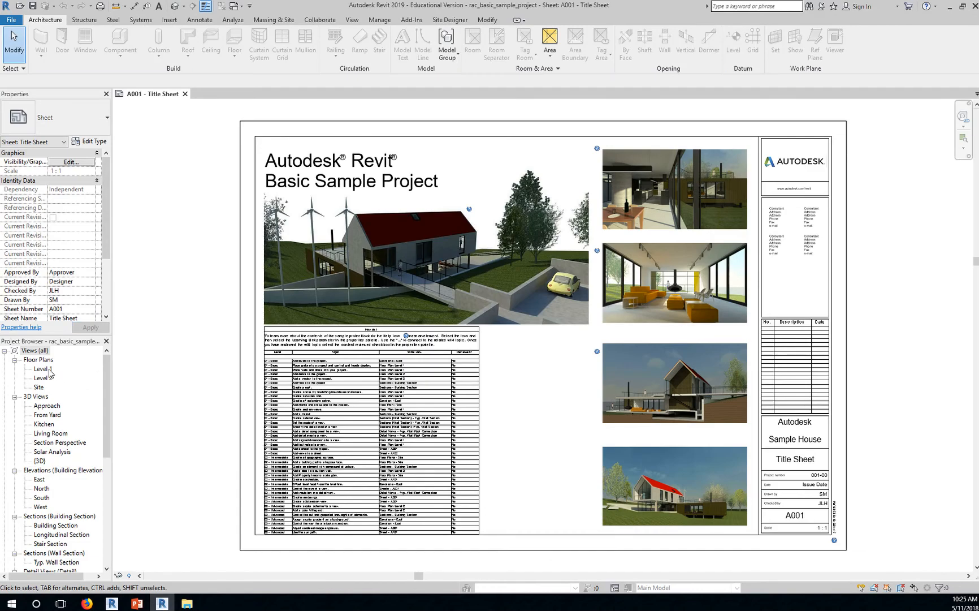
double_click(43, 368)
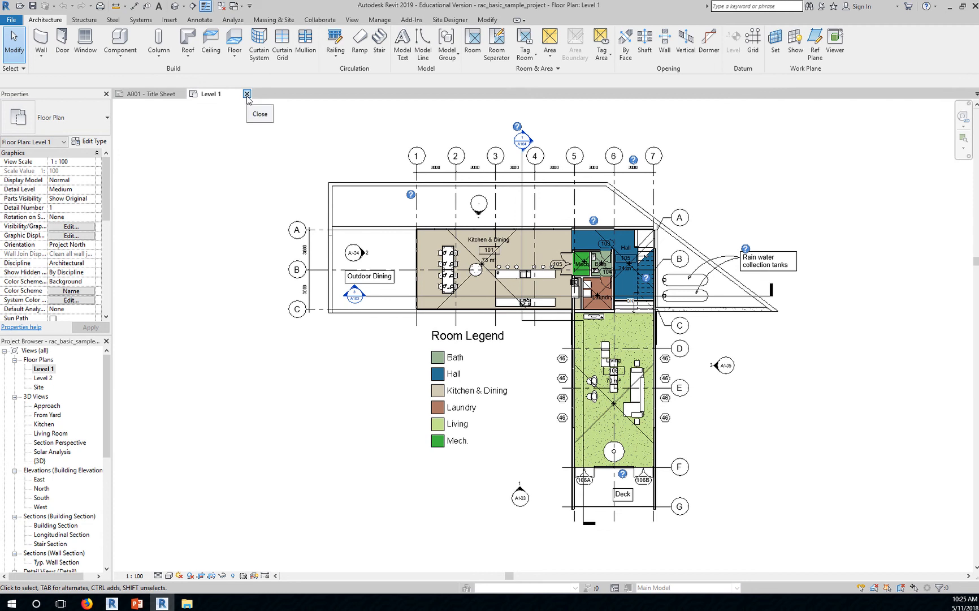
left_click(223, 8)
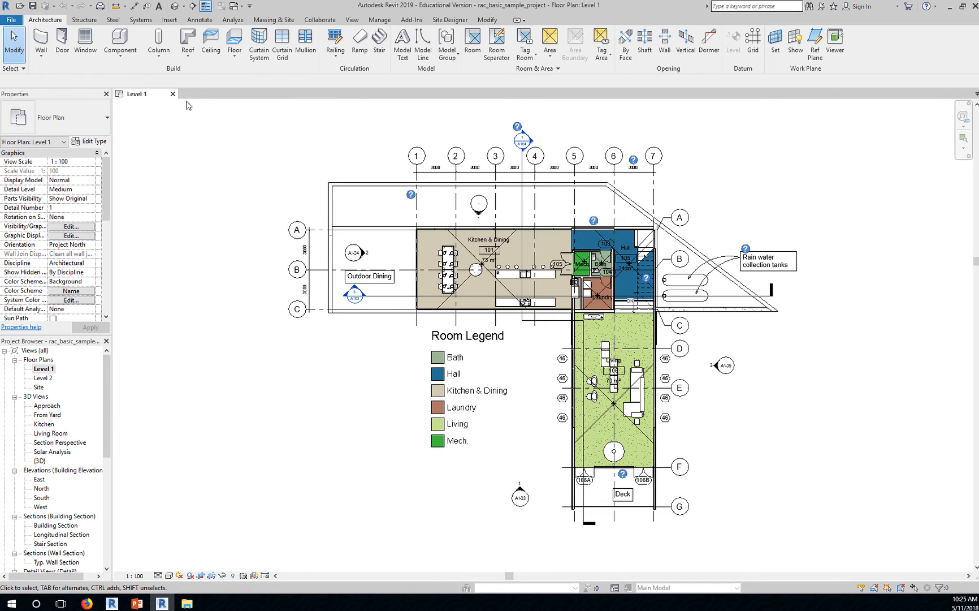
left_click(172, 94)
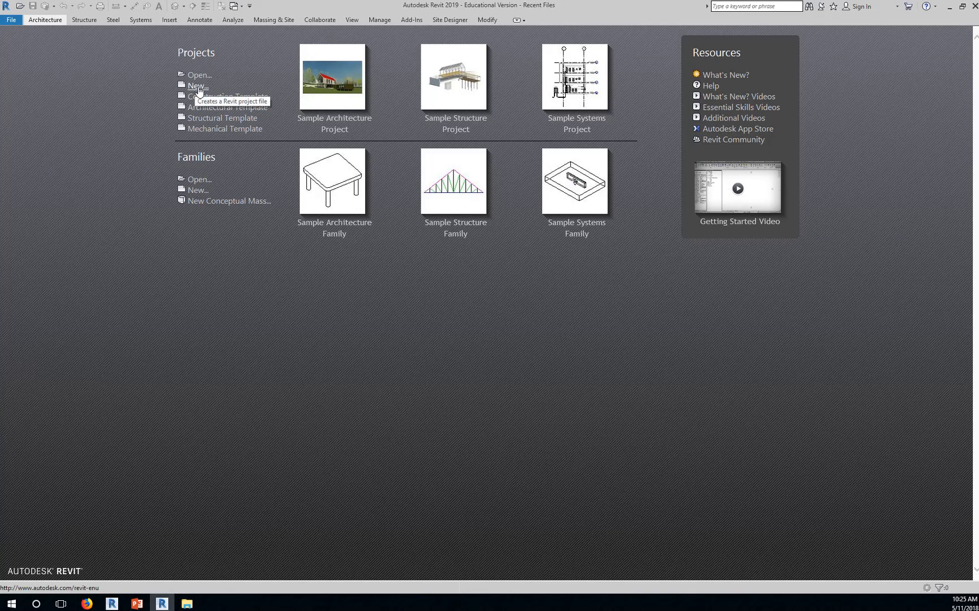
- Create a new project from the Architectural Template
left_click(199, 88)
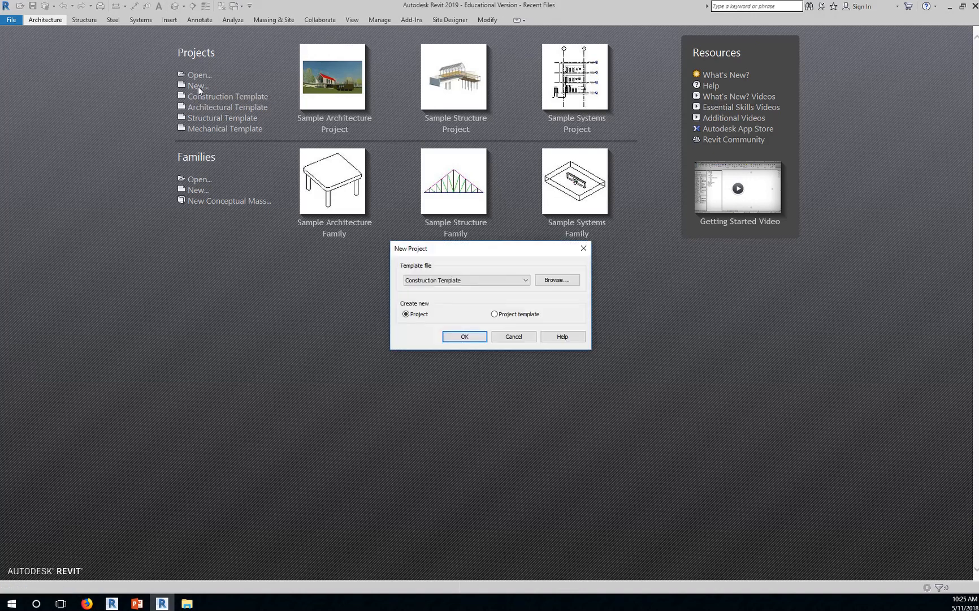
left_click(525, 281)
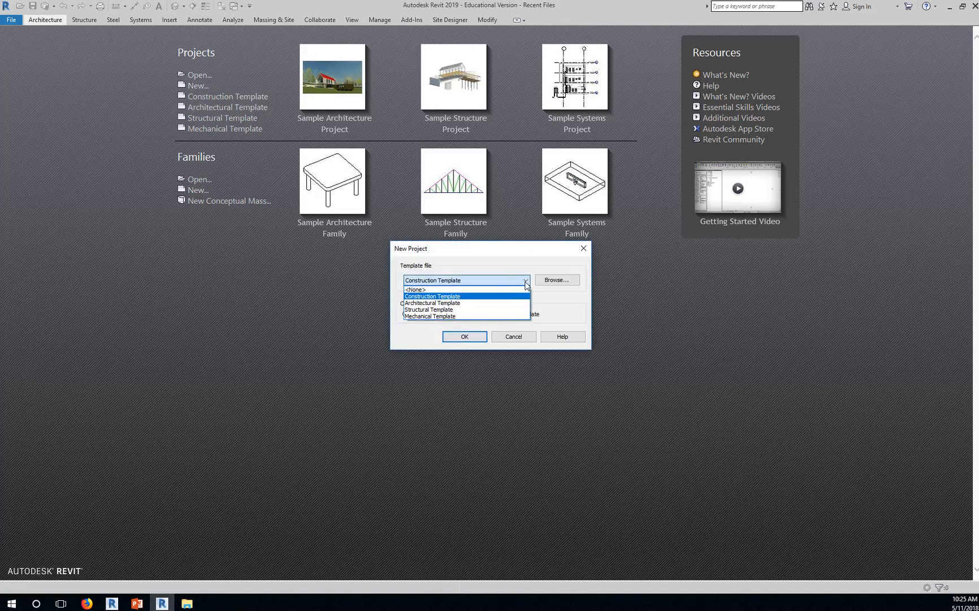
left_click(457, 303)
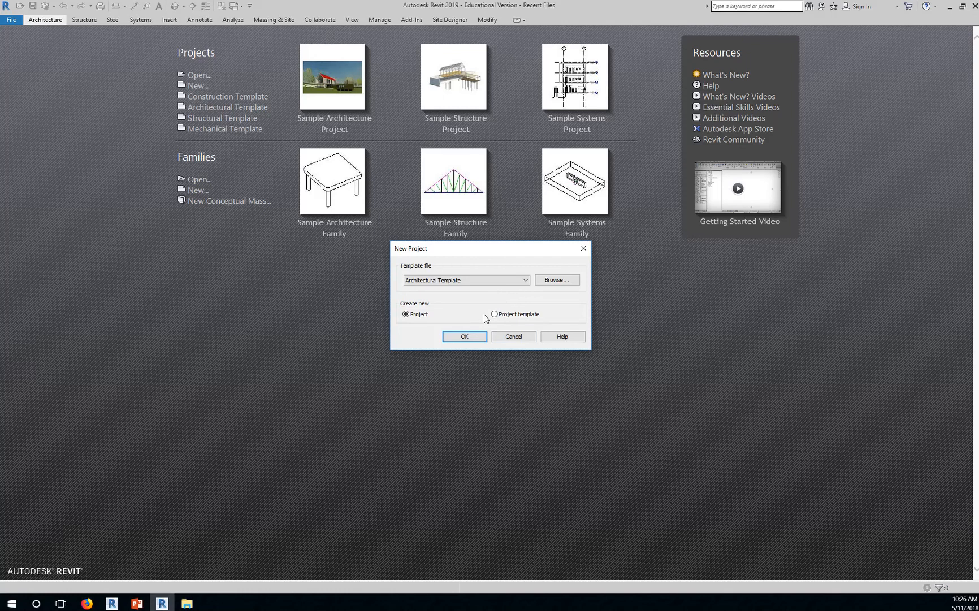
left_click(462, 337)
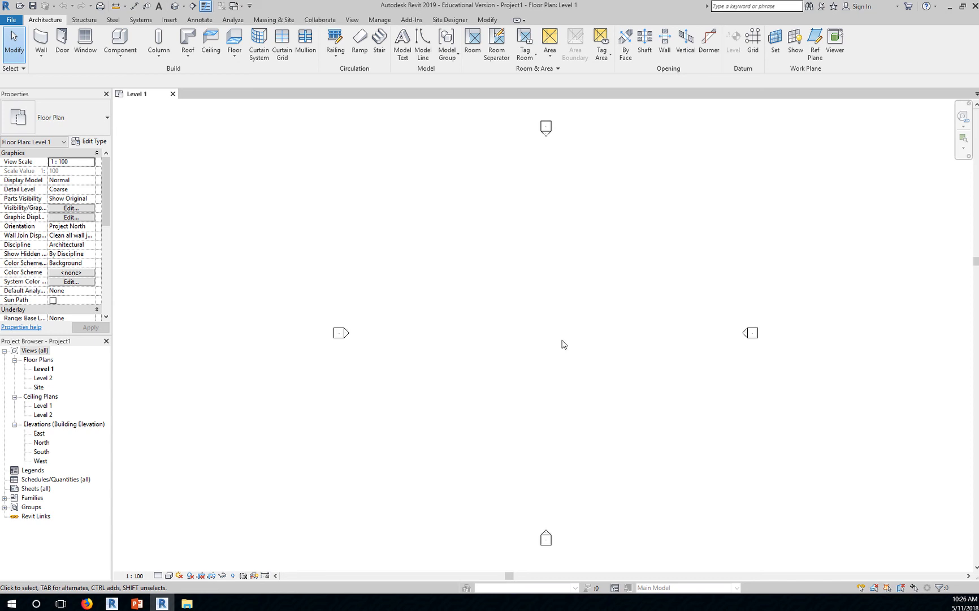
- Open the Site floor plan and select the project base point at the centre of the elevation markers
left_click(37, 388)
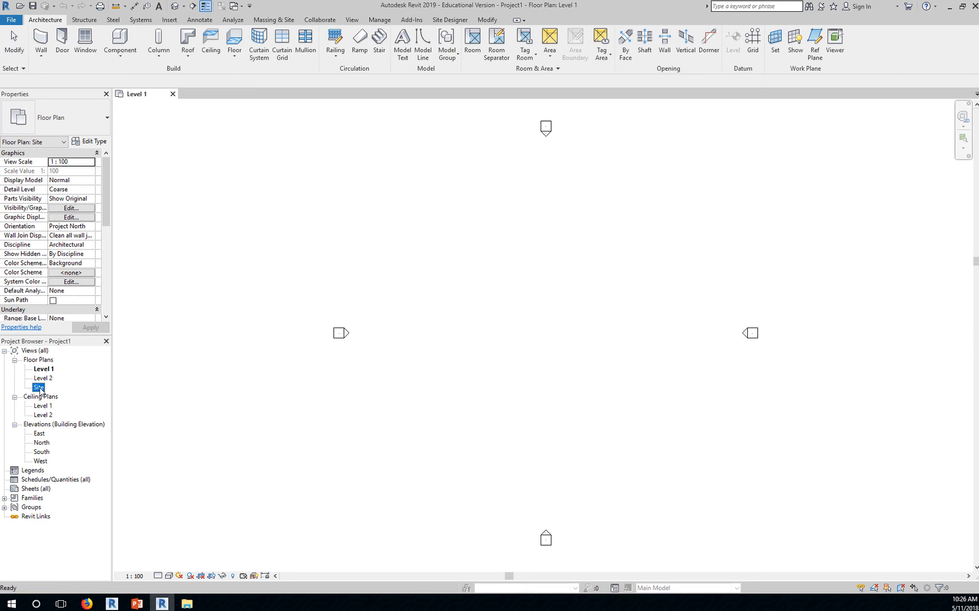
double_click(40, 389)
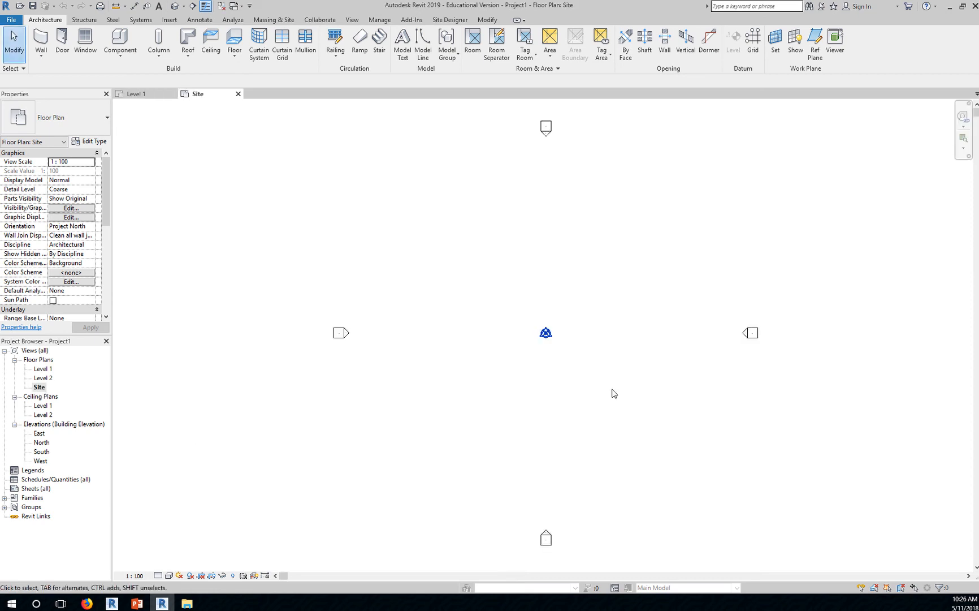
left_click(546, 333)
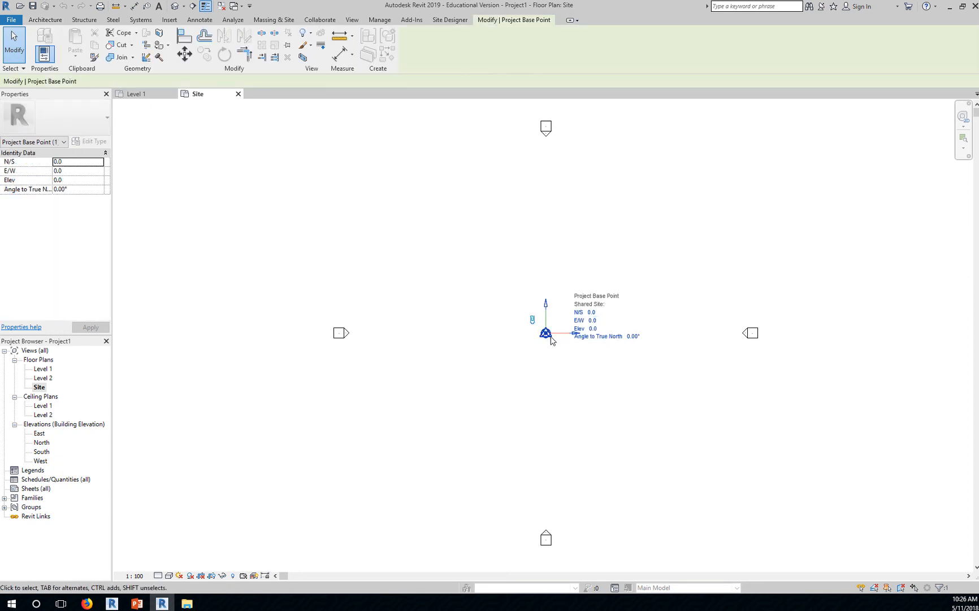
scroll(554, 342, "up", 3)
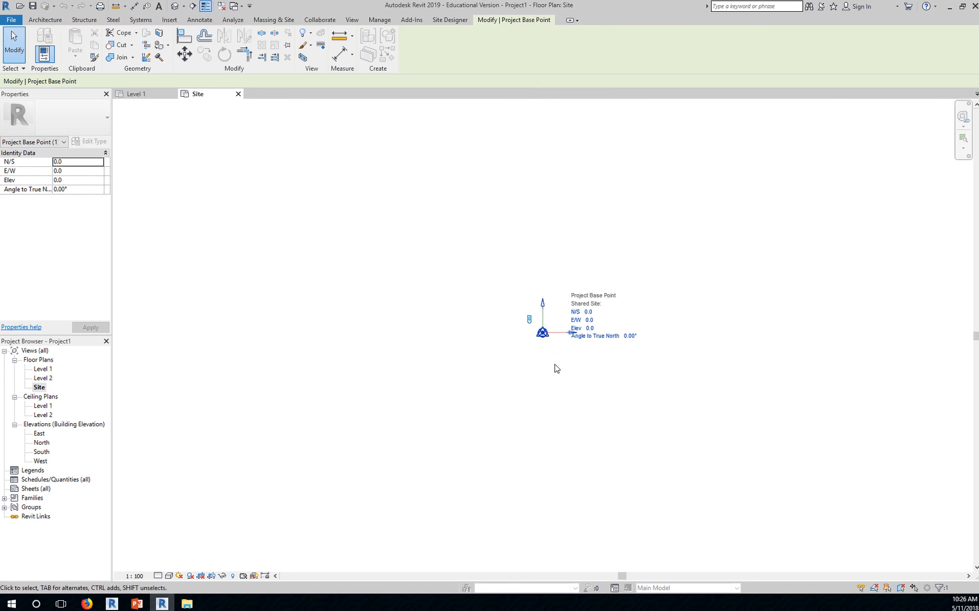
scroll(555, 366, "down", 3)
scroll(557, 366, "down", 3)
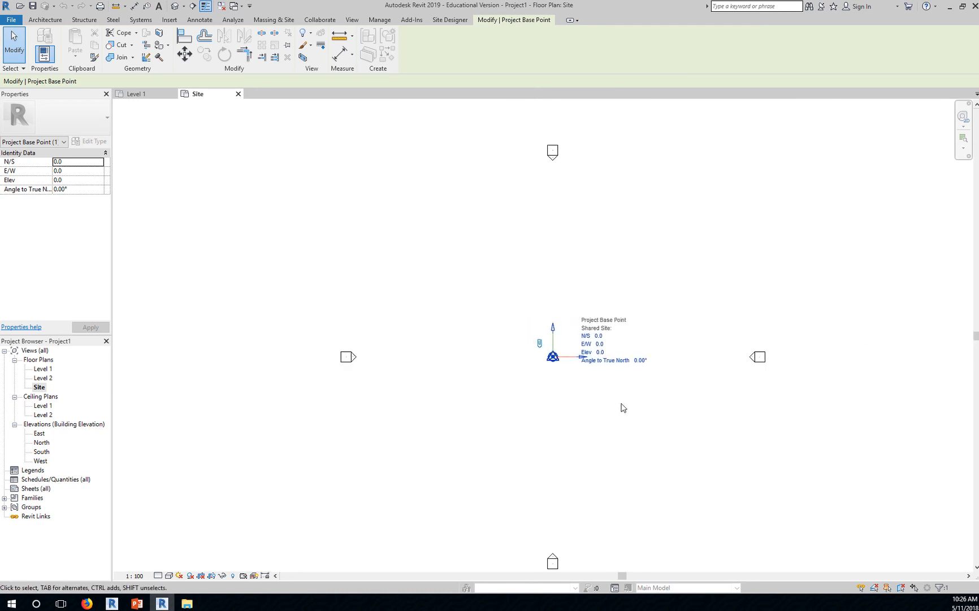
middle_click_drag(622, 406, 590, 374)
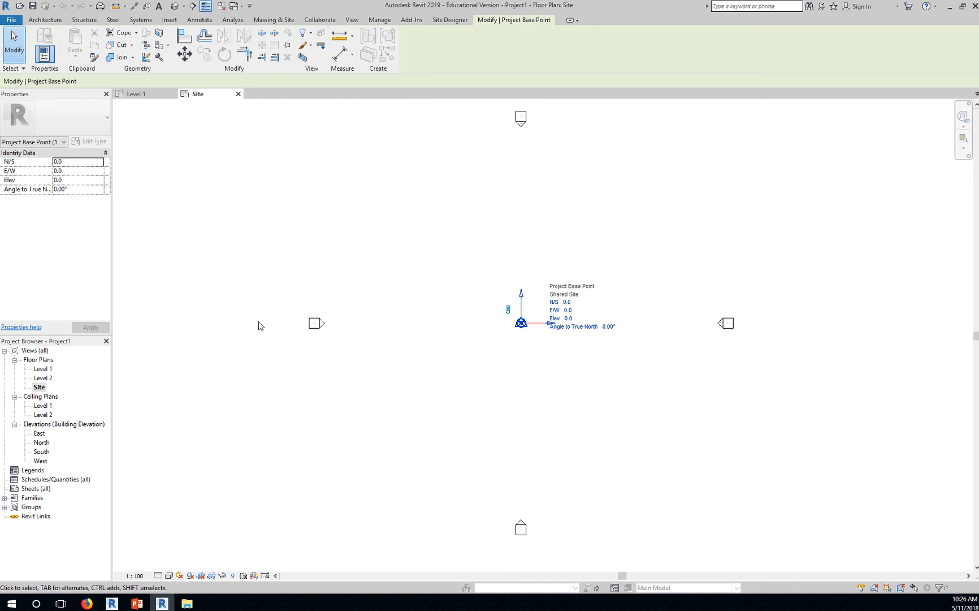
- Start a CAD import and choose TP01-SitePlan-metres.dwg from the ram folder on the DATA (D:) drive
left_click(167, 21)
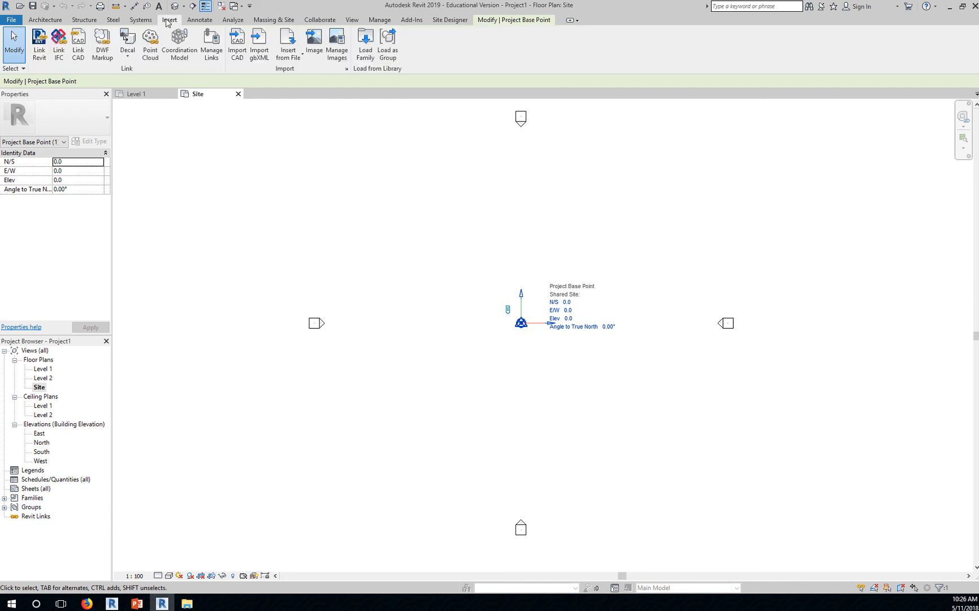
left_click(239, 54)
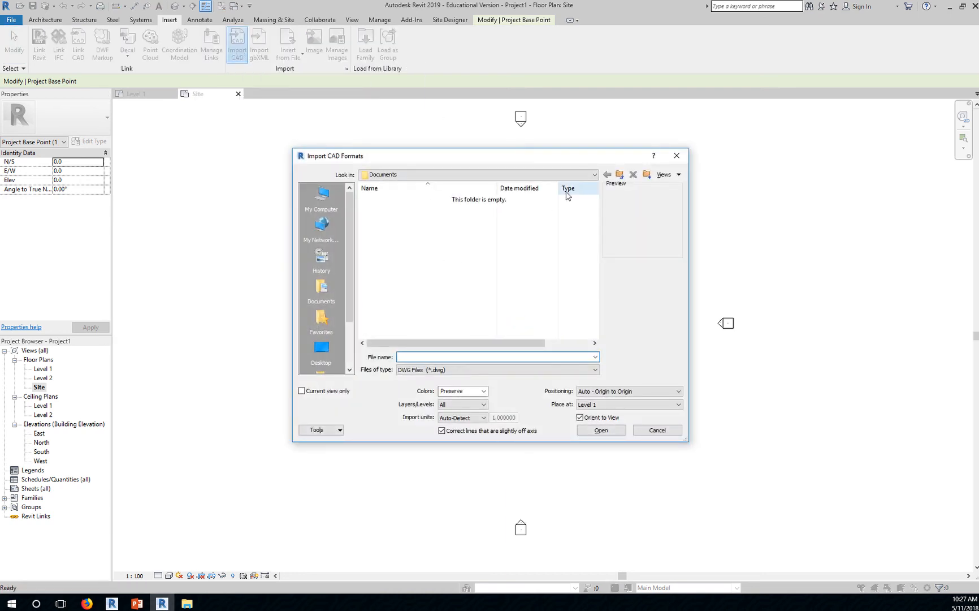
left_click(594, 174)
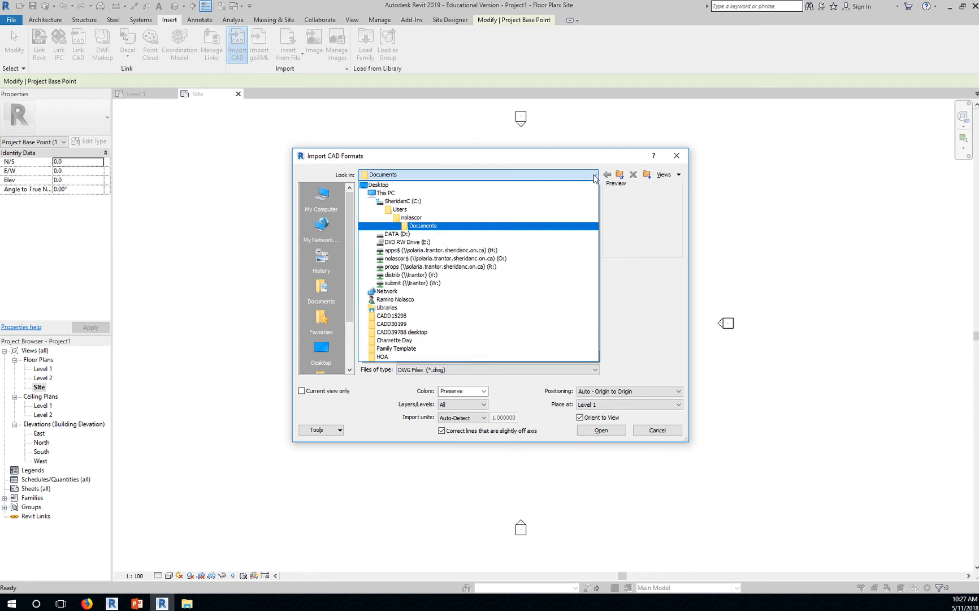
left_click(475, 220)
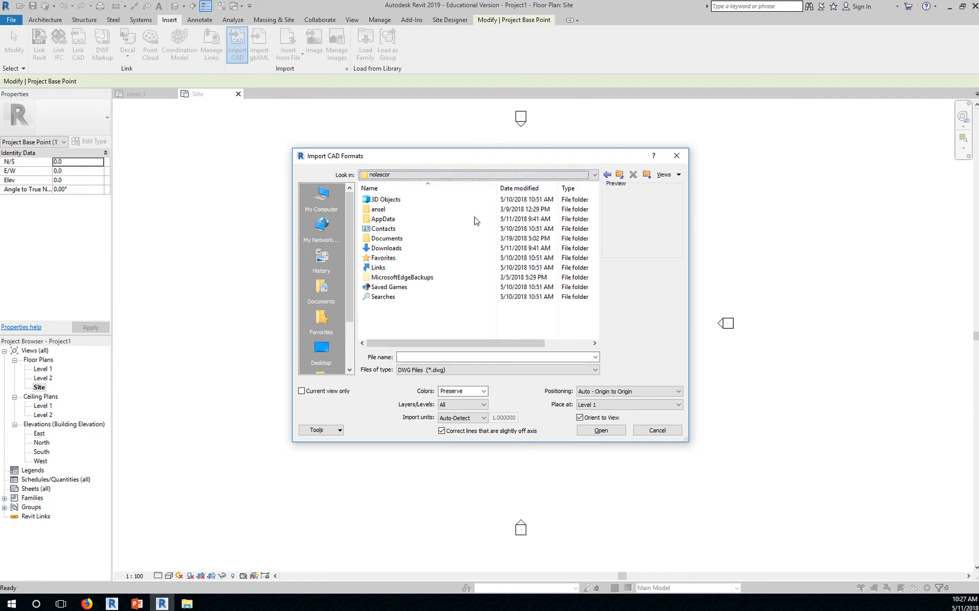
left_click(328, 298)
scroll(331, 299, "down", 2)
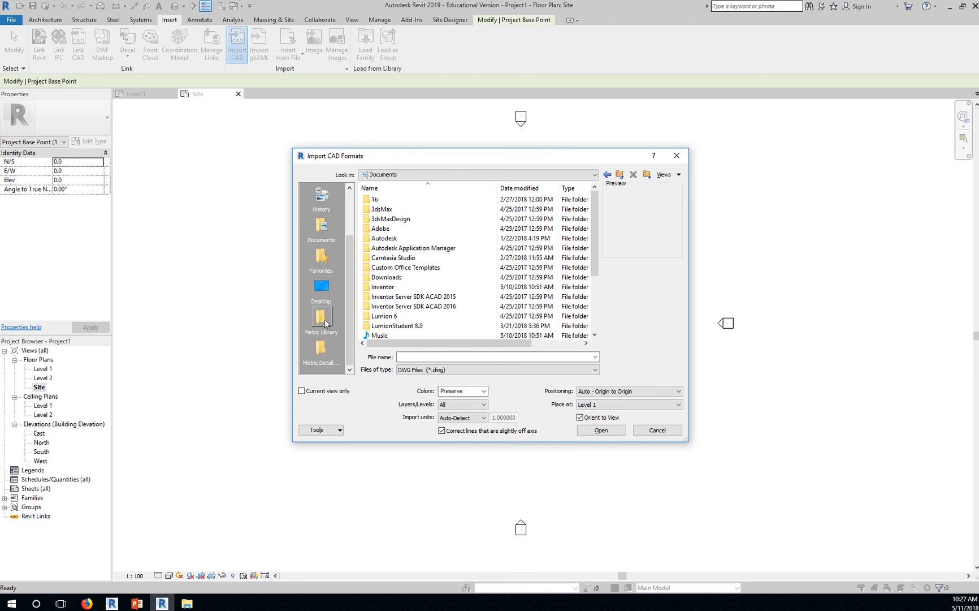
scroll(325, 345, "up", 2)
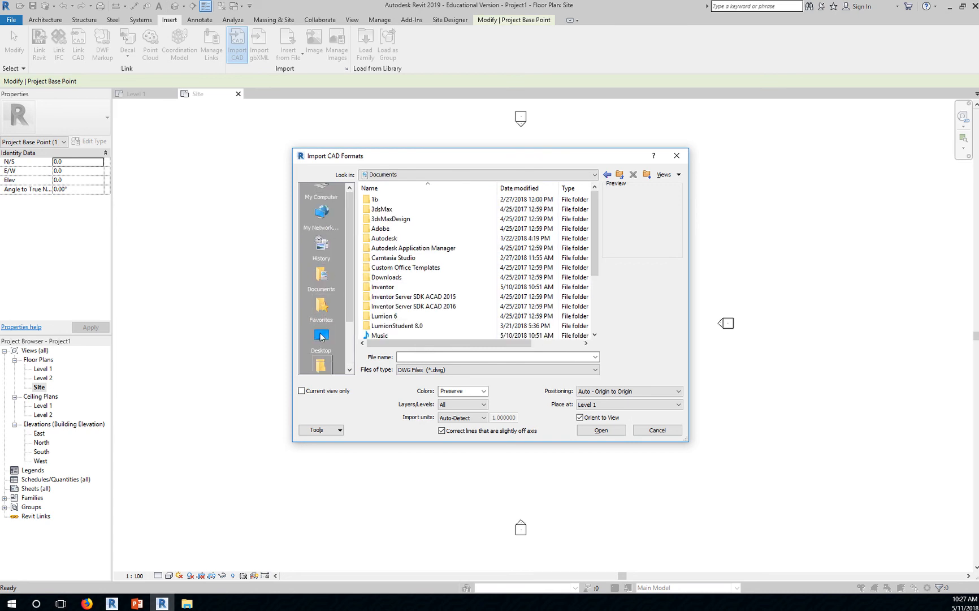
left_click(323, 196)
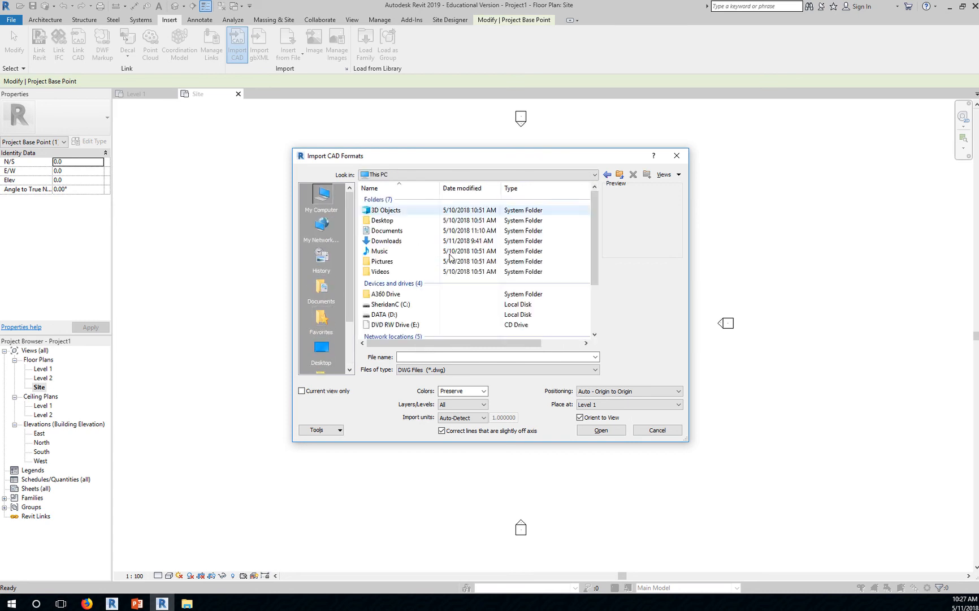
double_click(415, 314)
double_click(385, 209)
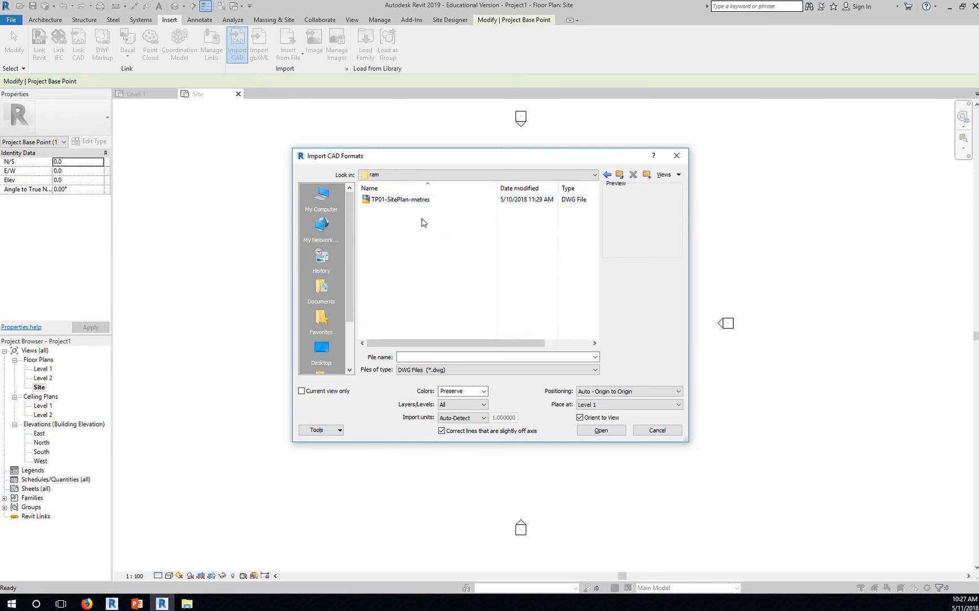
left_click(409, 201)
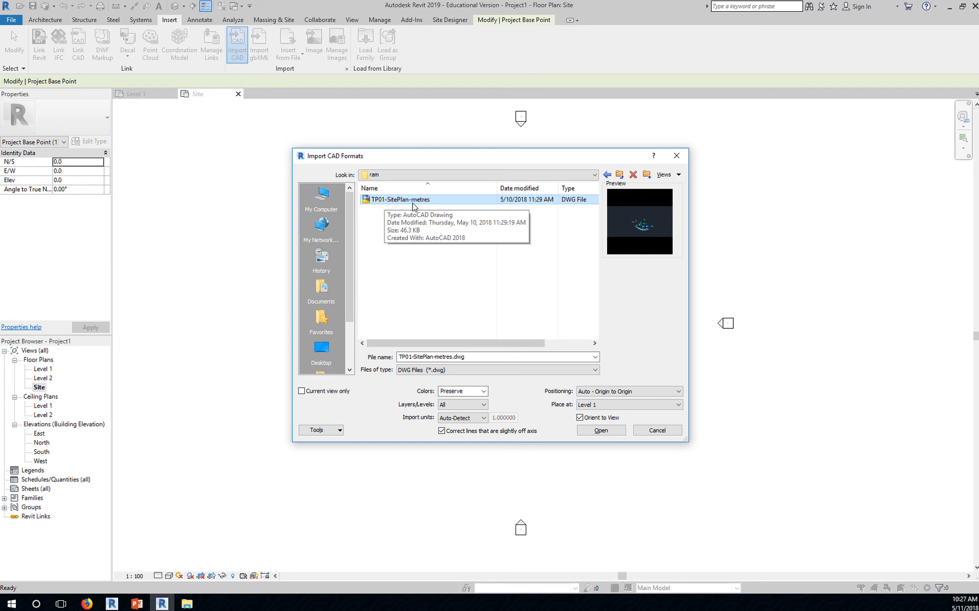
- Restrict the CAD import to the current view only and set its colors to Black and White
left_click(302, 392)
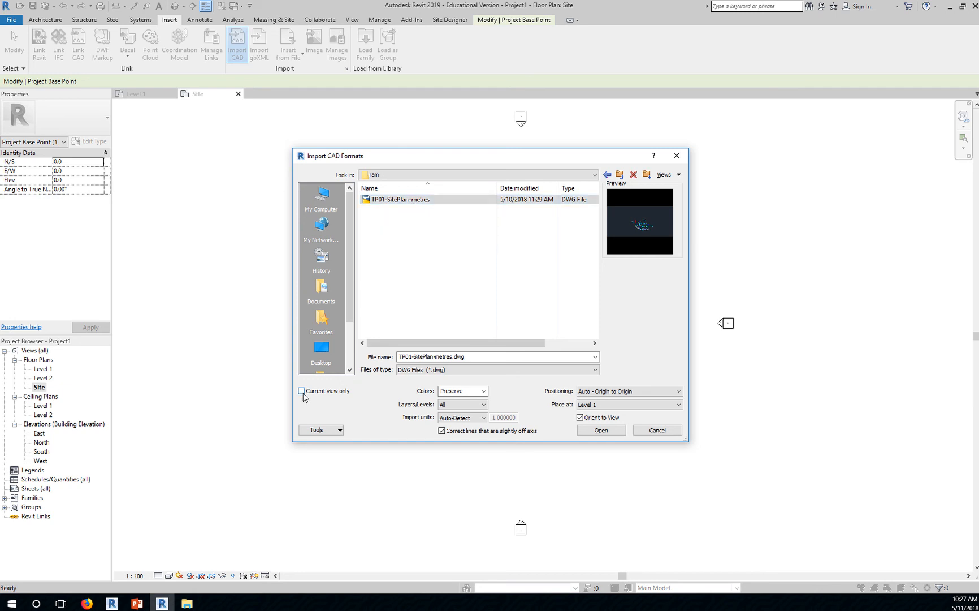
left_click(302, 391)
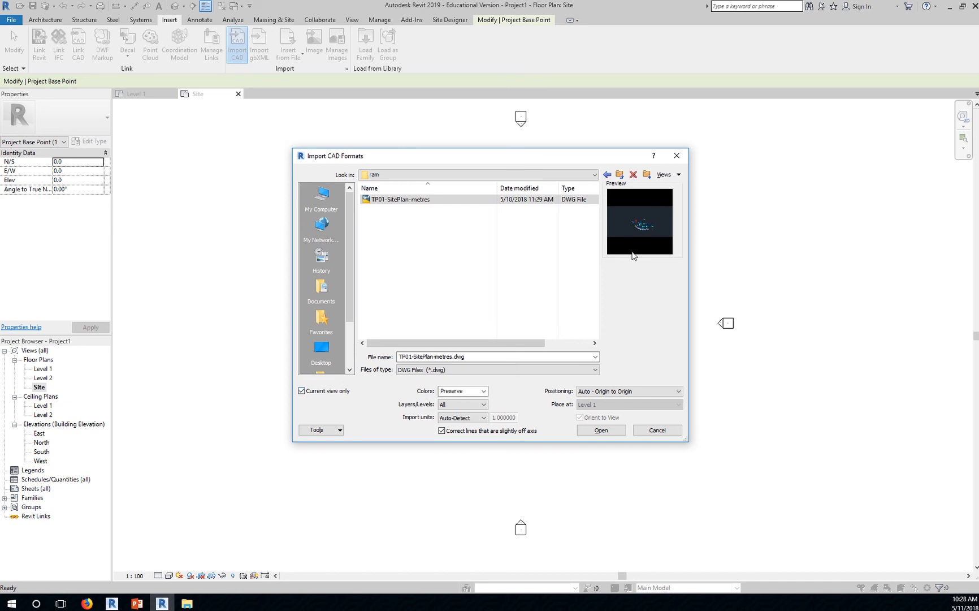
left_click(484, 392)
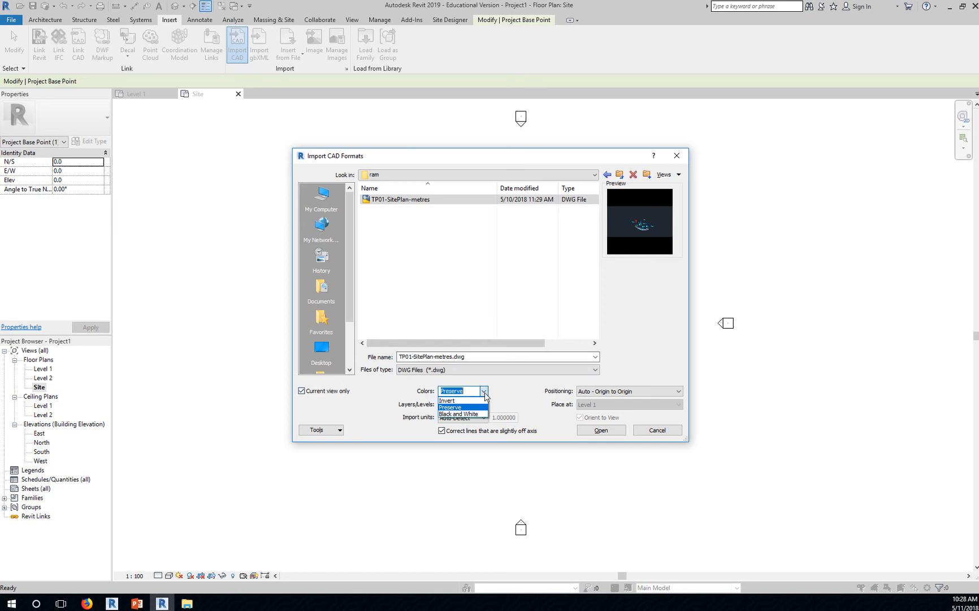
left_click(482, 414)
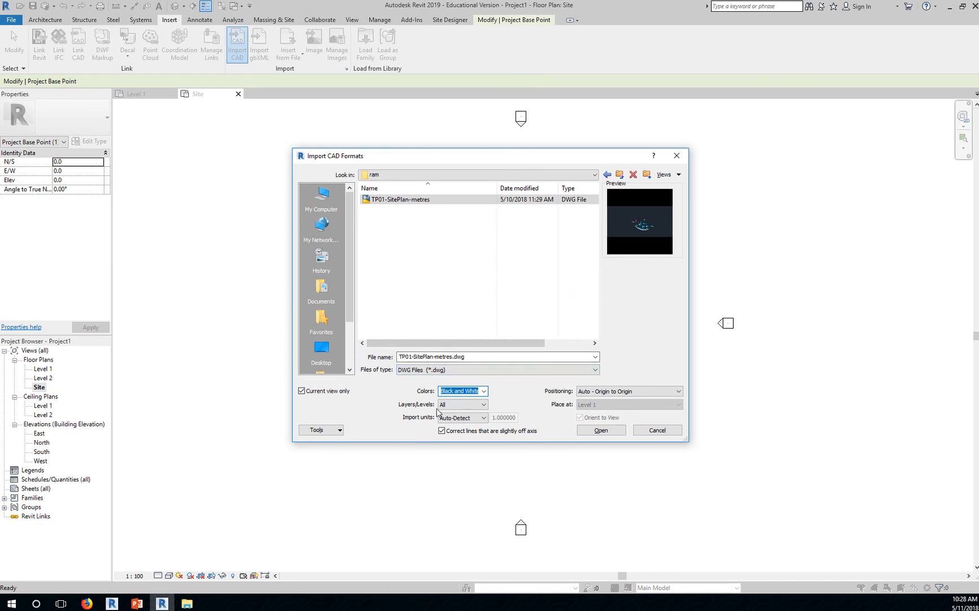
- Keep the layers option at All and set the import units to meter
left_click(484, 405)
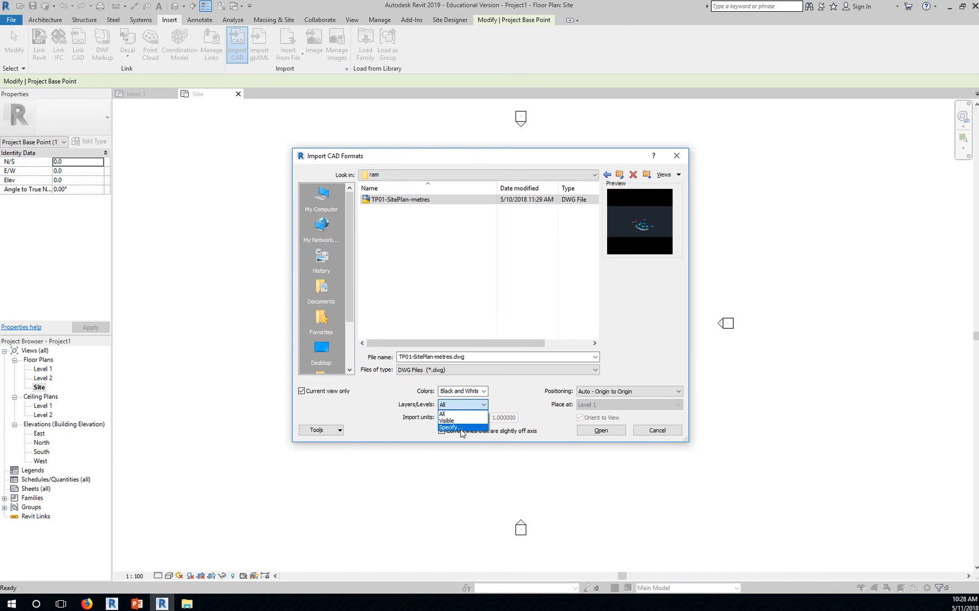
left_click(513, 400)
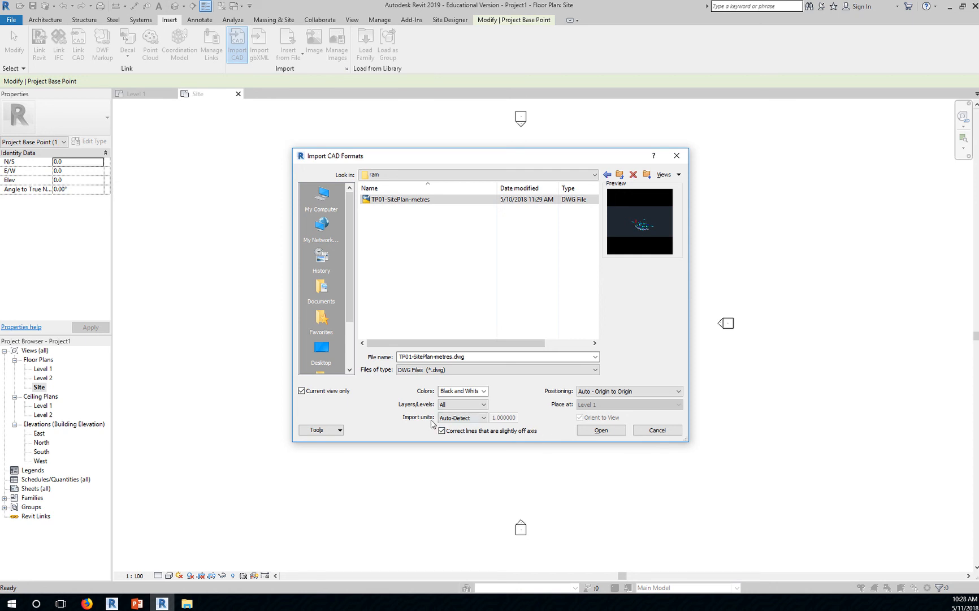
left_click(484, 418)
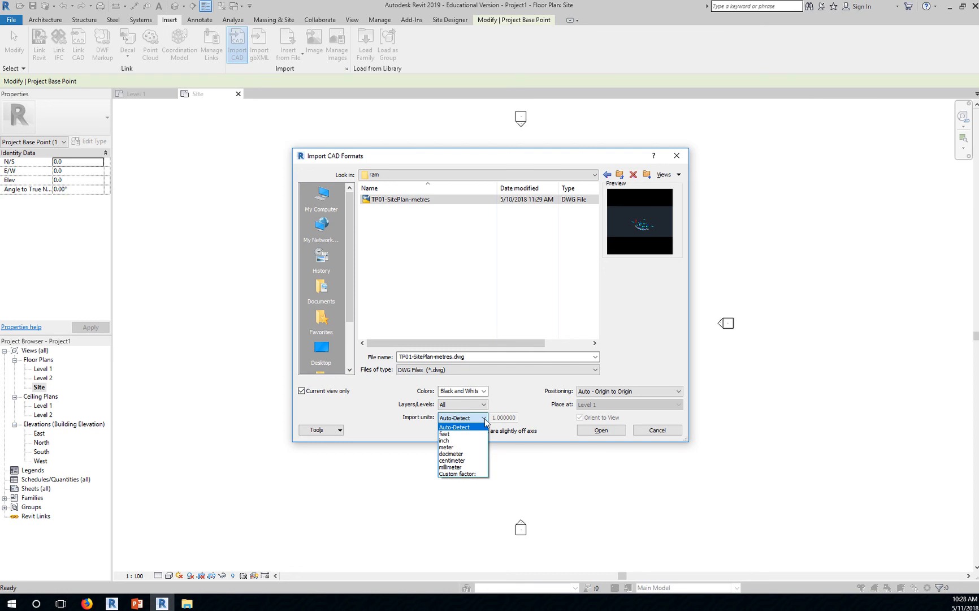
left_click(480, 448)
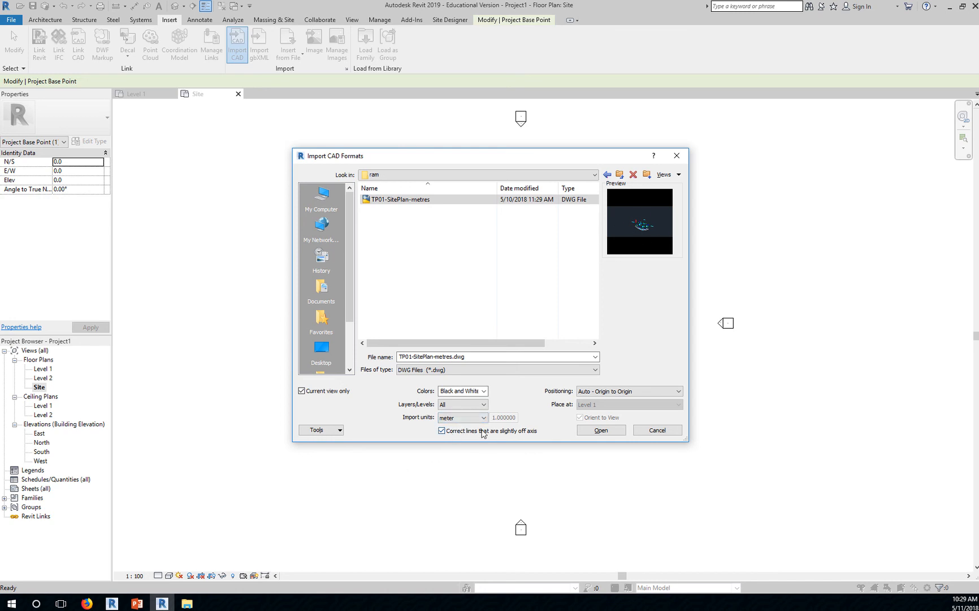
- Turn off the correction of lines slightly off axis and keep the import positioning at Auto - Origin to Origin
left_click(441, 430)
left_click(680, 392)
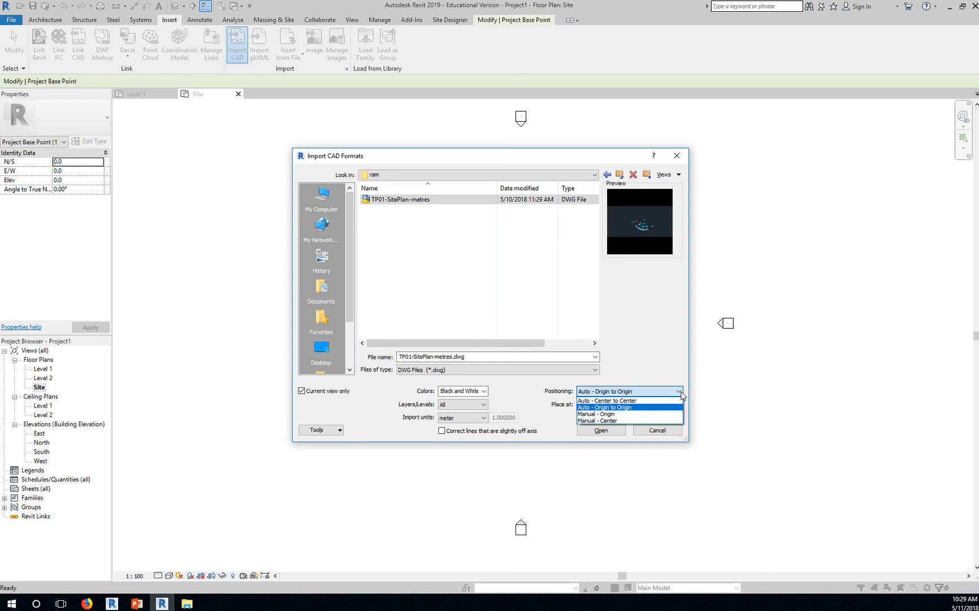
left_click(650, 410)
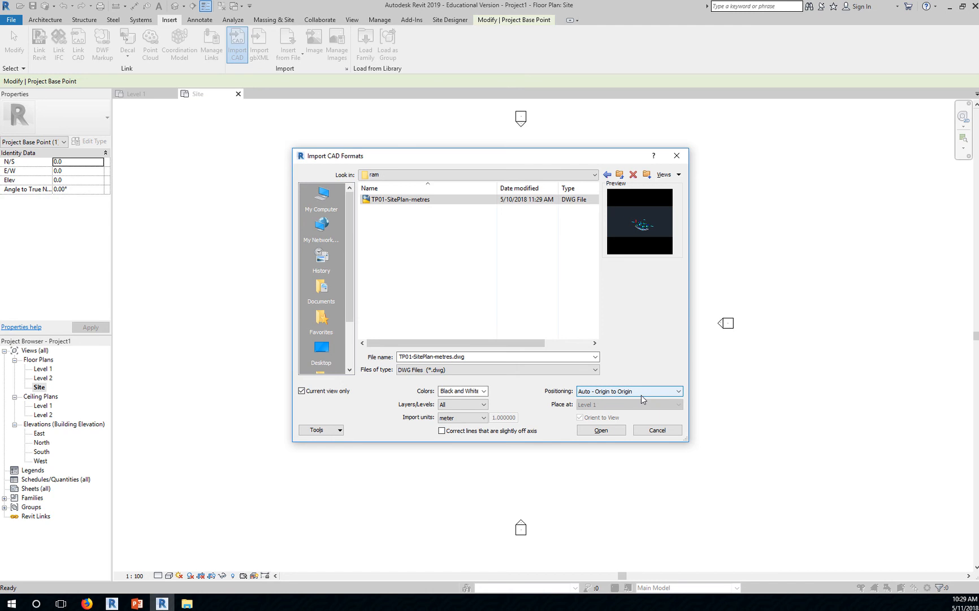
left_click(679, 392)
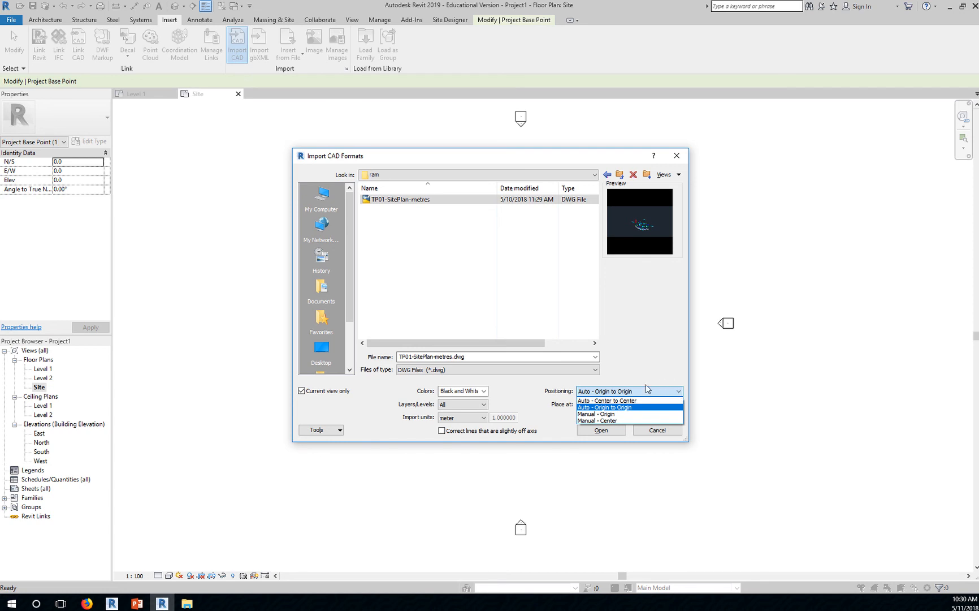
left_click(647, 369)
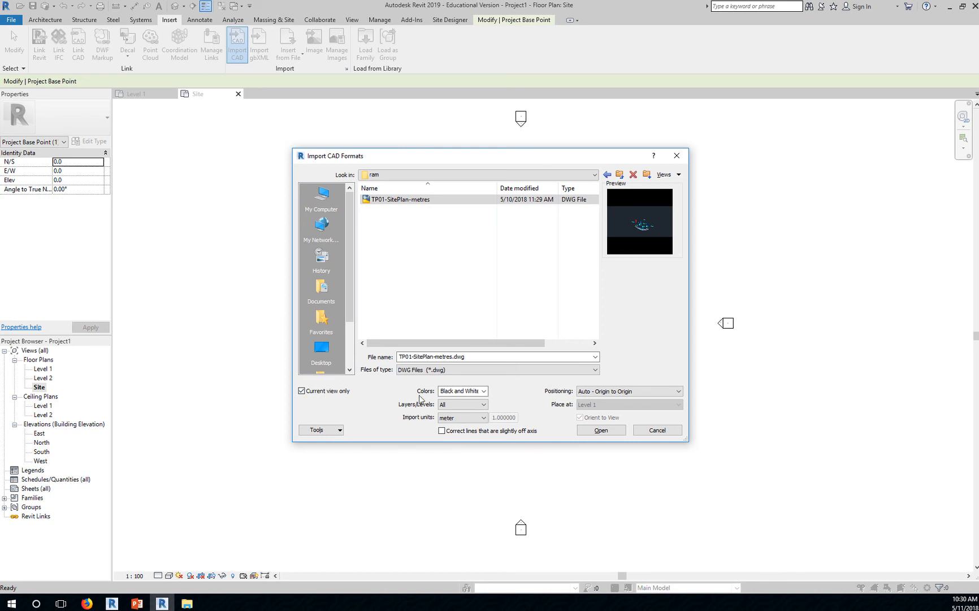
- Keep the import colors at Black and White and import the TP01-SitePlan-metres drawing into the Site plan
left_click(484, 391)
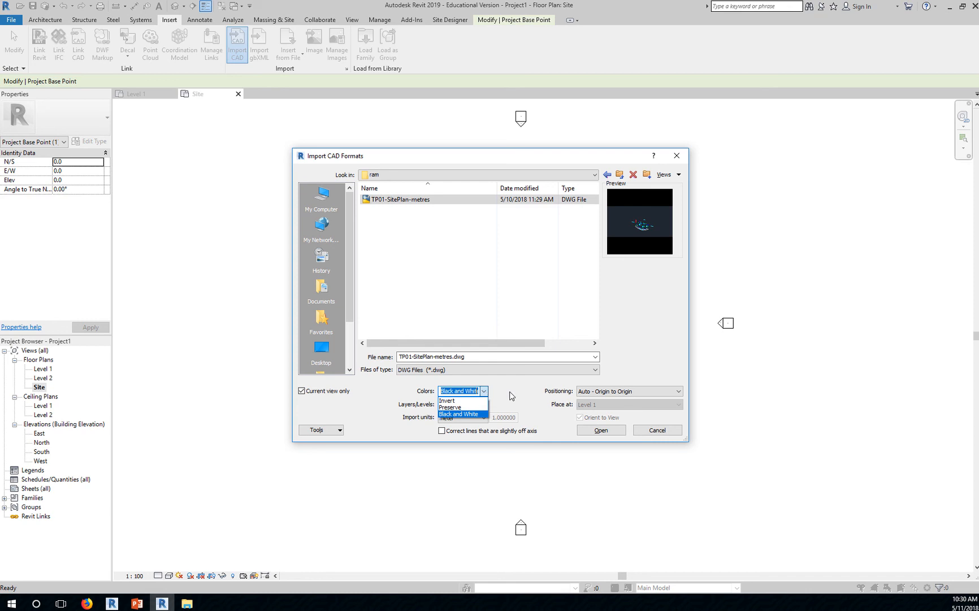
left_click(511, 395)
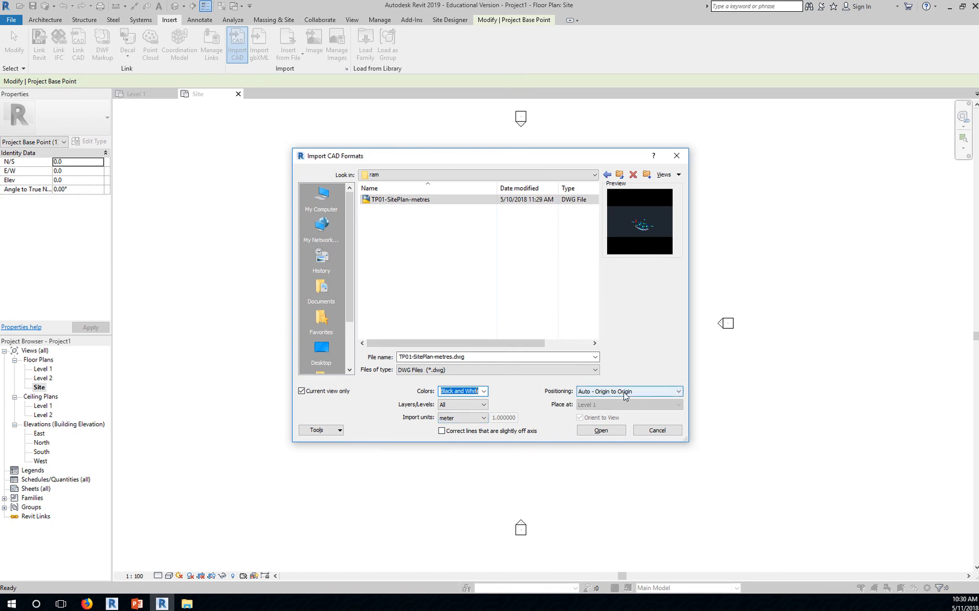
left_click(601, 429)
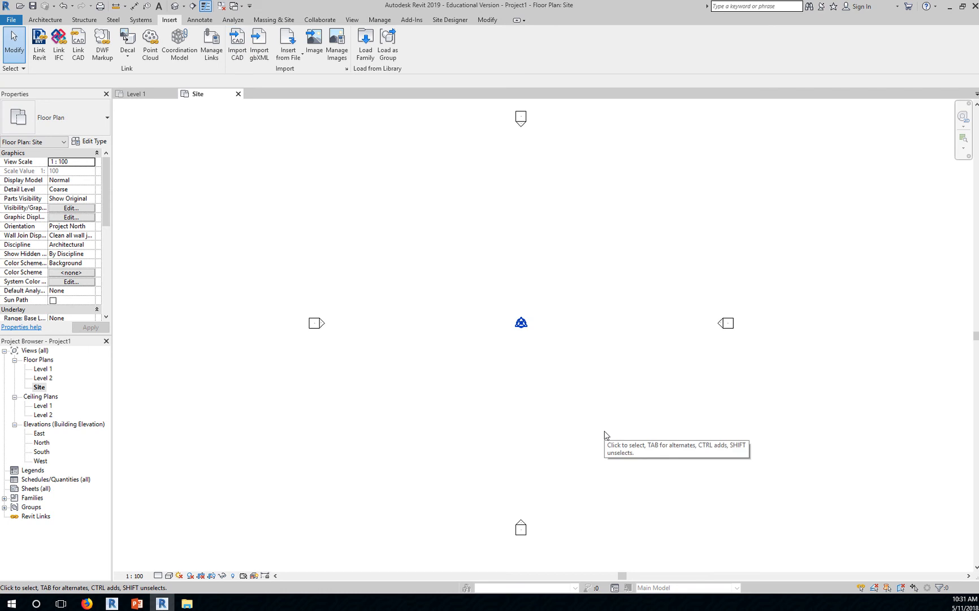
key("z")
key("a")
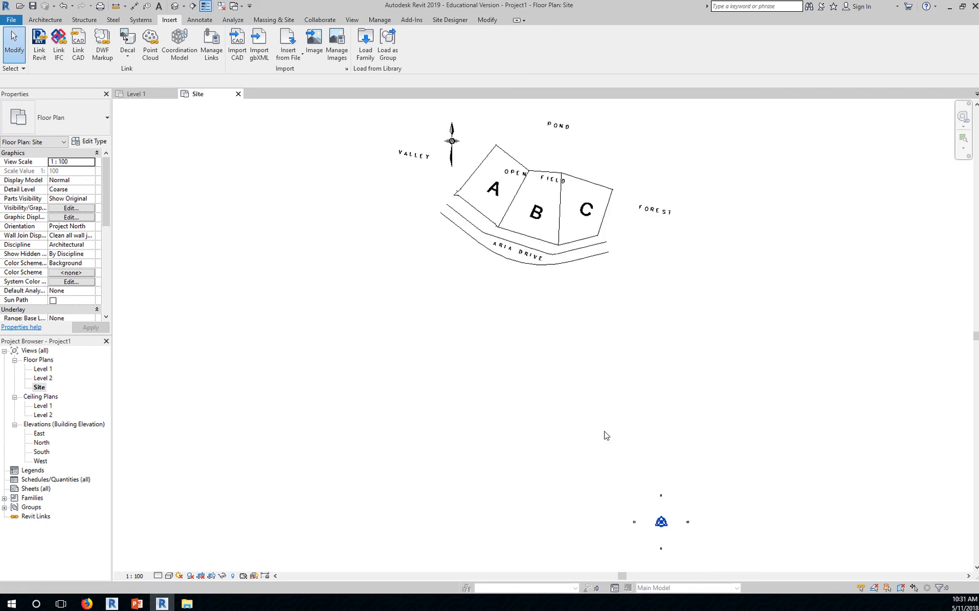